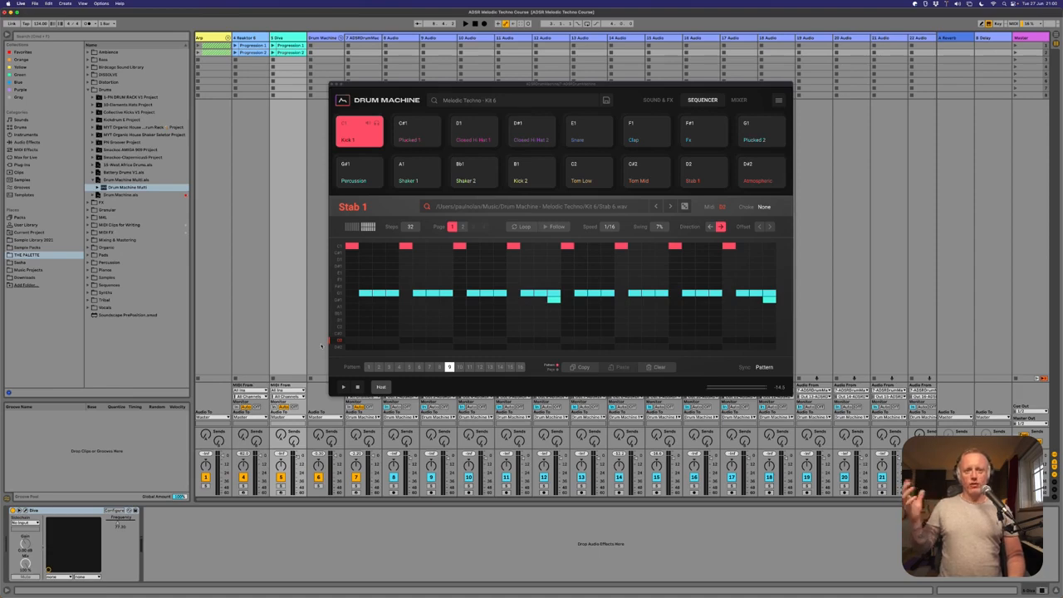
- Play back drum pattern 9 and audition the Percussion, Kick 1 and Plucked 2 pads
{"action": "key", "text": "space"}
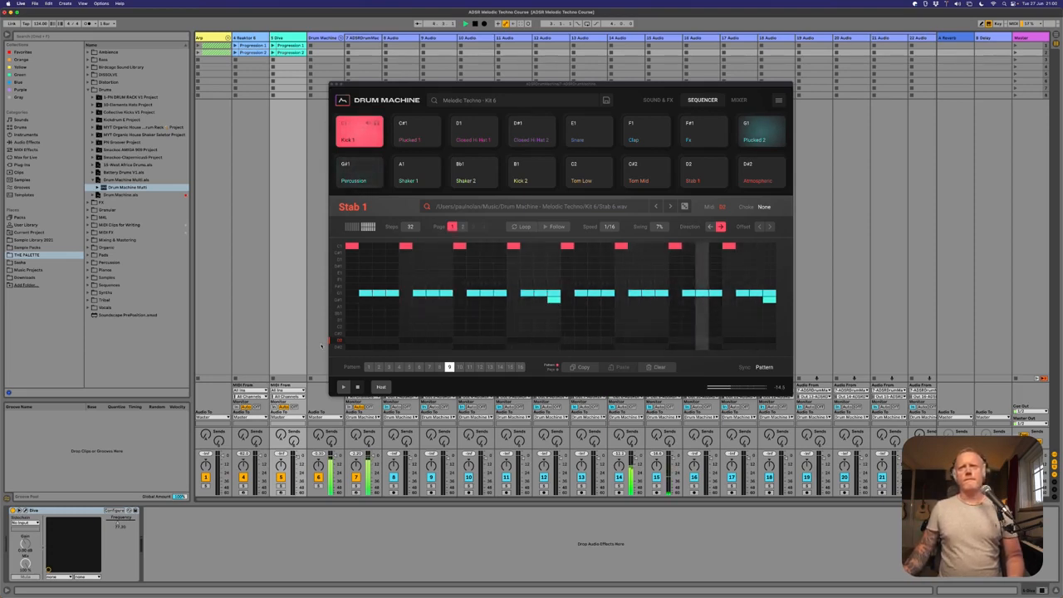
{"action": "key", "text": "space"}
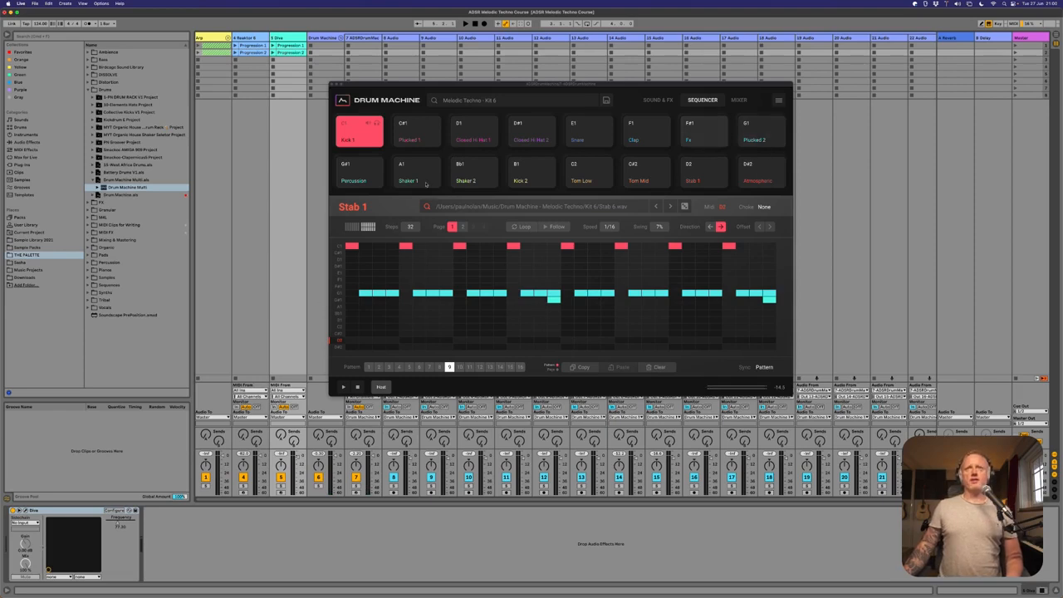
{"action": "left_click", "coordinate": [355, 176]}
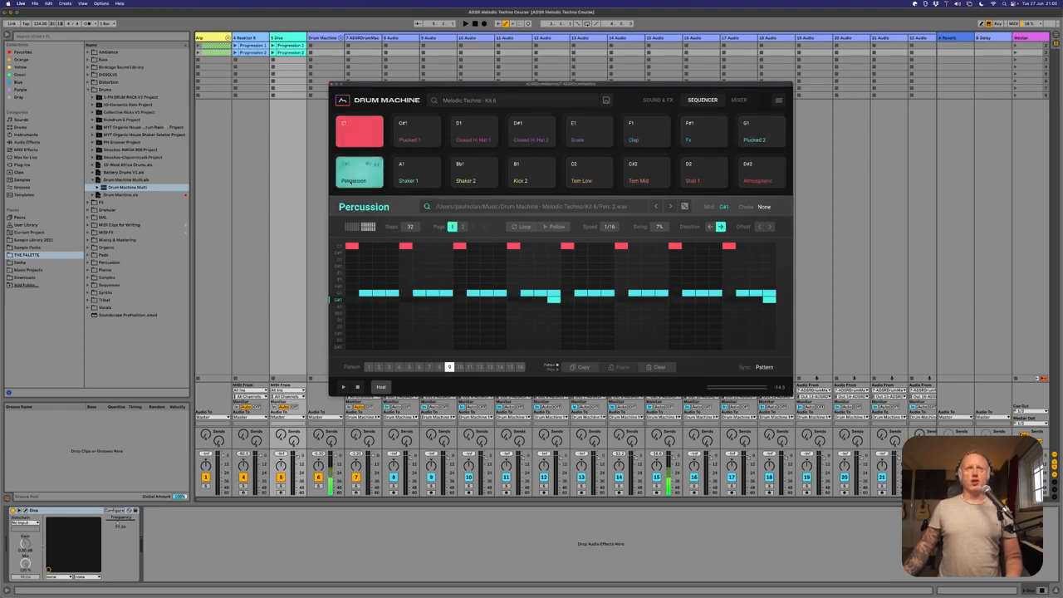
{"action": "left_click", "coordinate": [359, 139]}
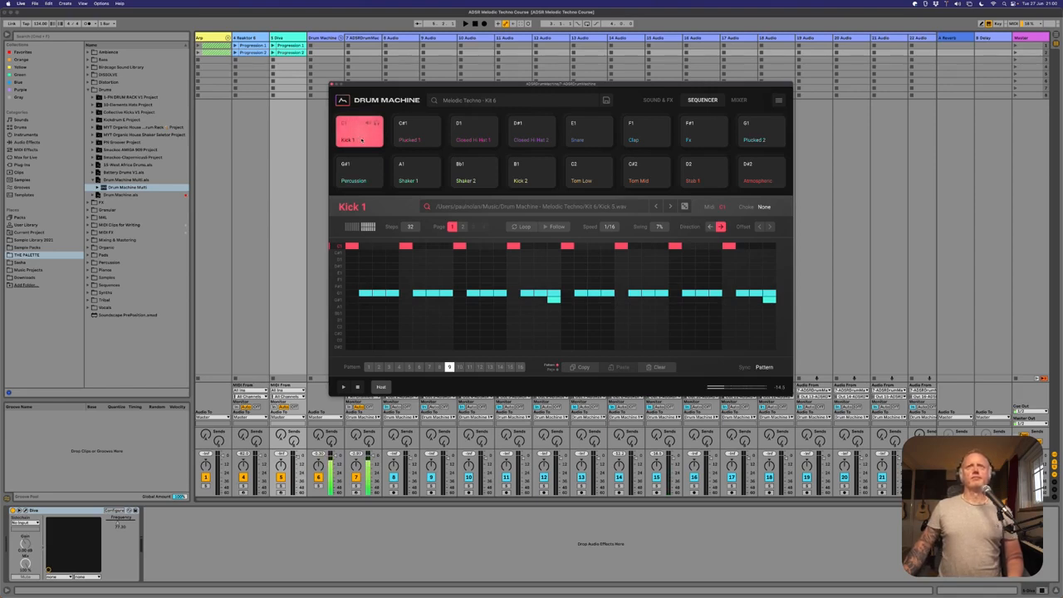
{"action": "left_click", "coordinate": [764, 142]}
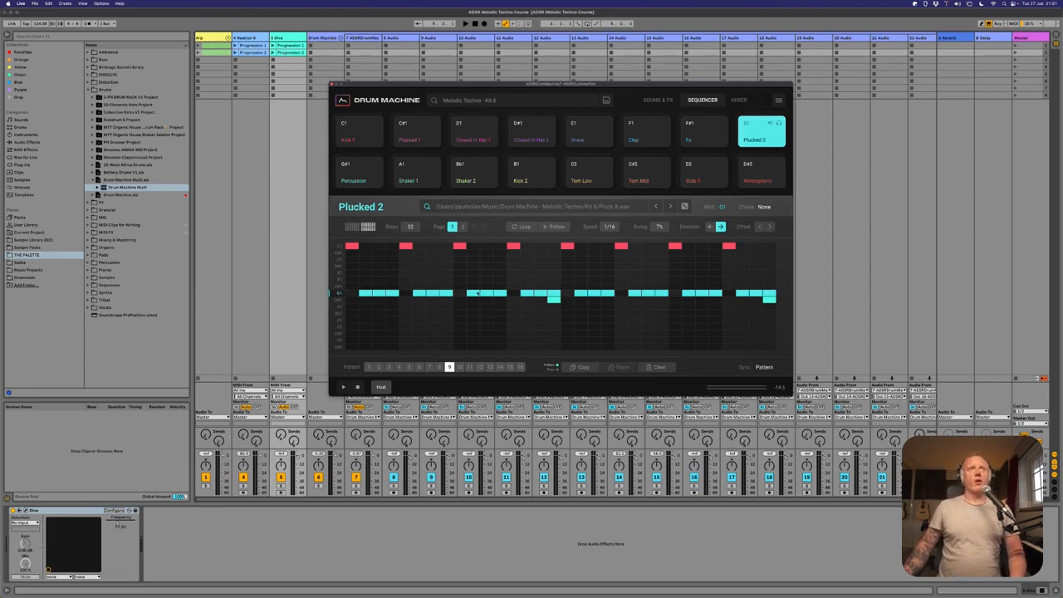
- Expand the Arp group, open and launch its Diva track's first Grid clip, and play it against the soloed Kick 1
{"action": "left_click", "coordinate": [228, 37]}
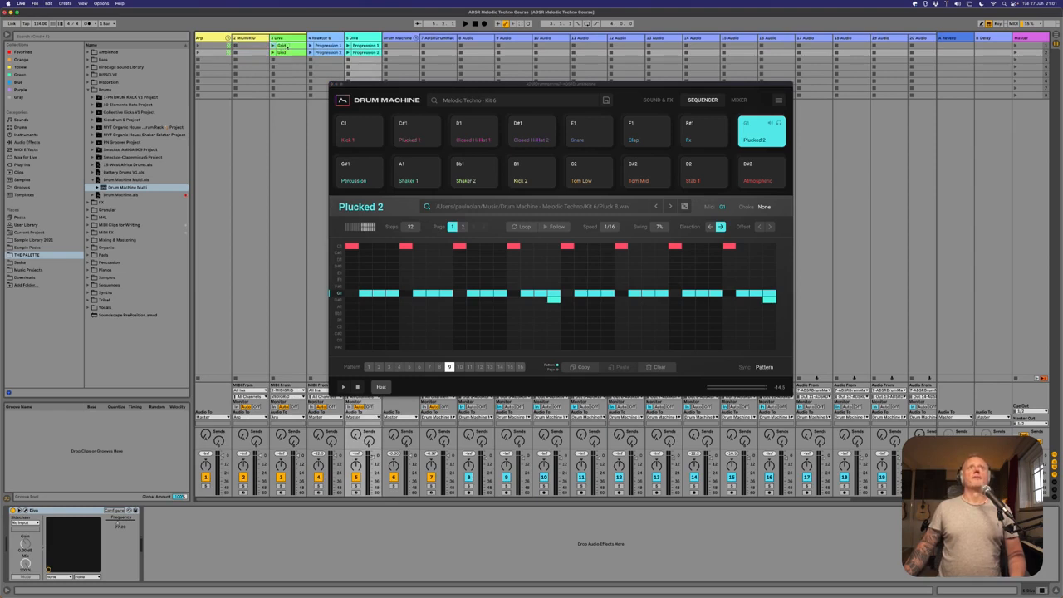
{"action": "double_click", "coordinate": [274, 47]}
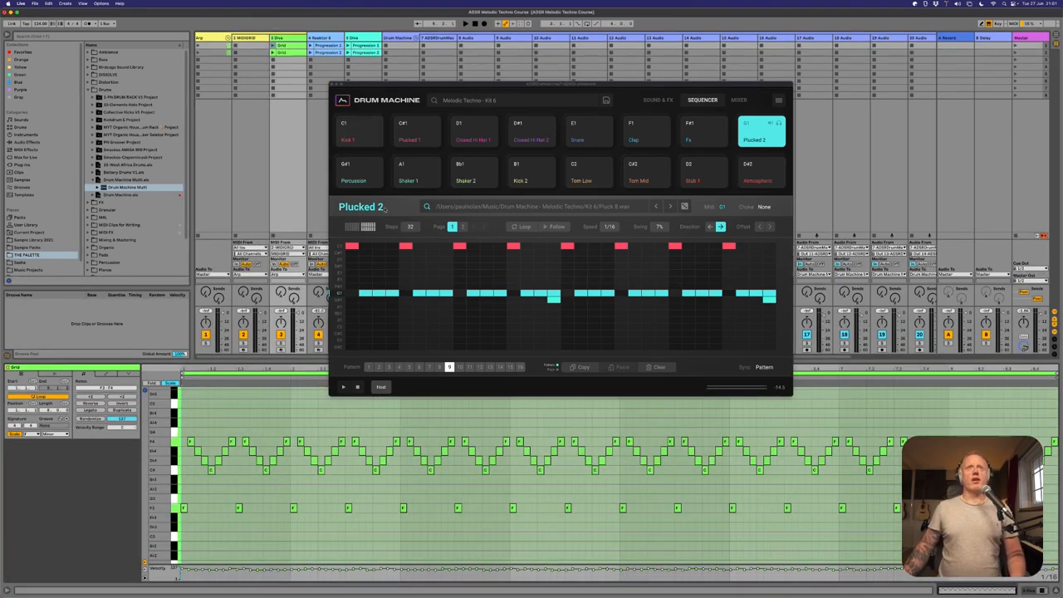
{"action": "left_click", "coordinate": [376, 125]}
{"action": "left_click", "coordinate": [376, 124]}
{"action": "left_click", "coordinate": [375, 124]}
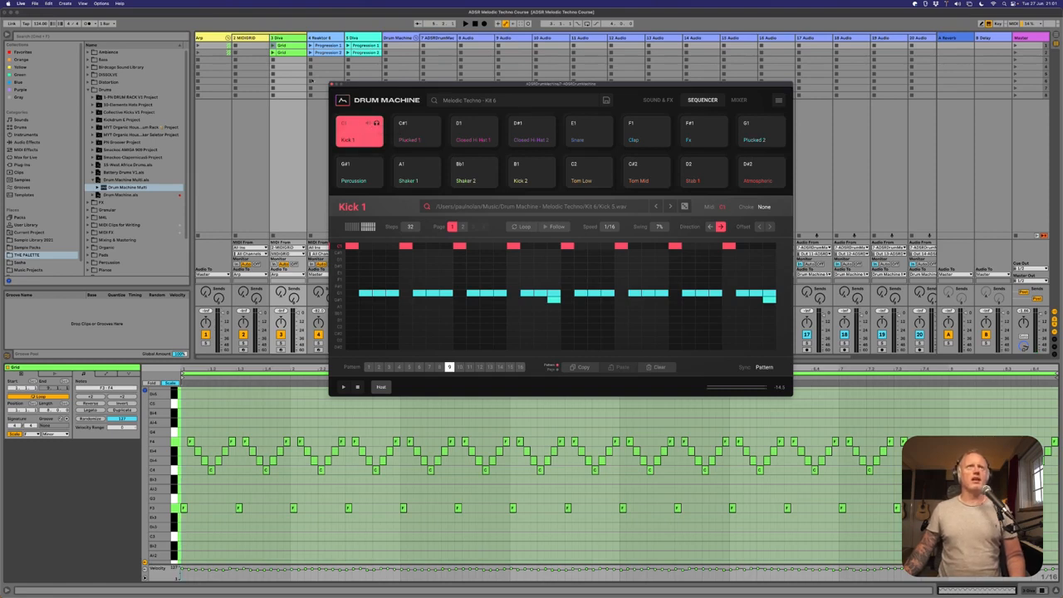
{"action": "key", "text": "space"}
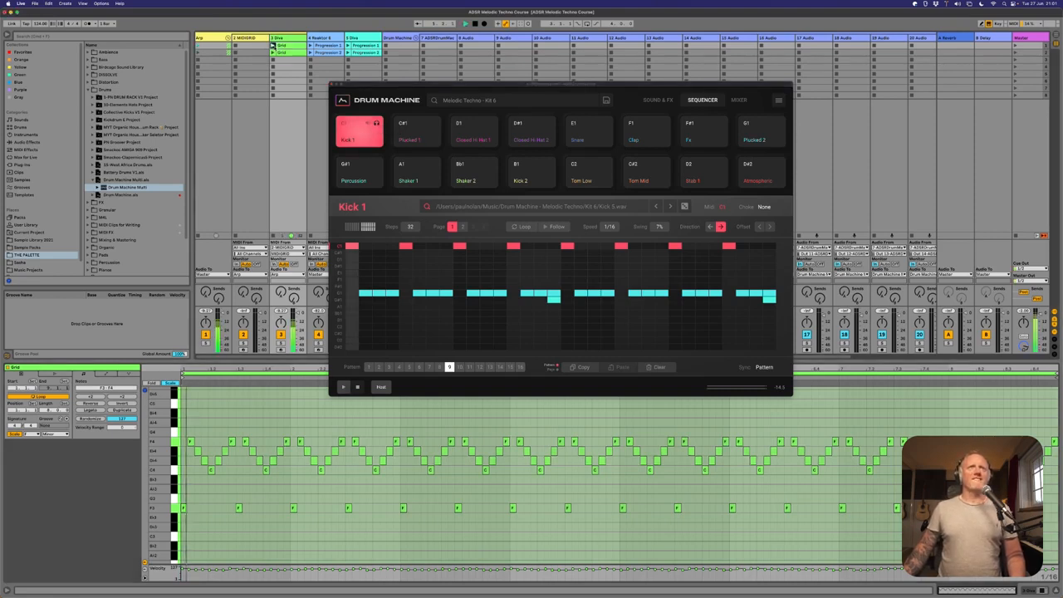
{"action": "left_click_drag", "start_coordinate": [421, 87], "coordinate": [486, 158]}
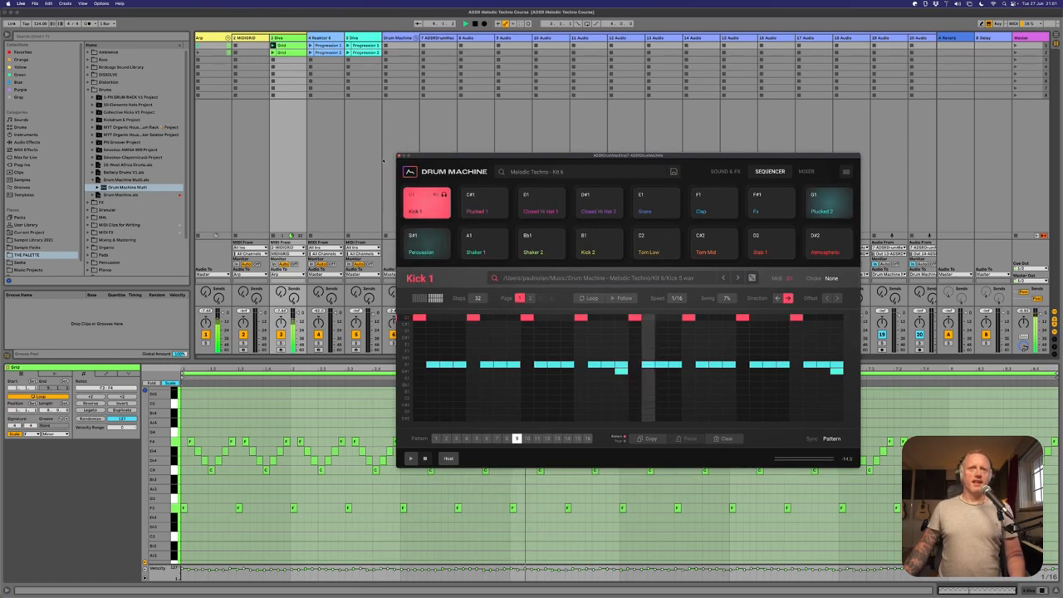
{"action": "left_click_drag", "start_coordinate": [466, 154], "coordinate": [499, 130]}
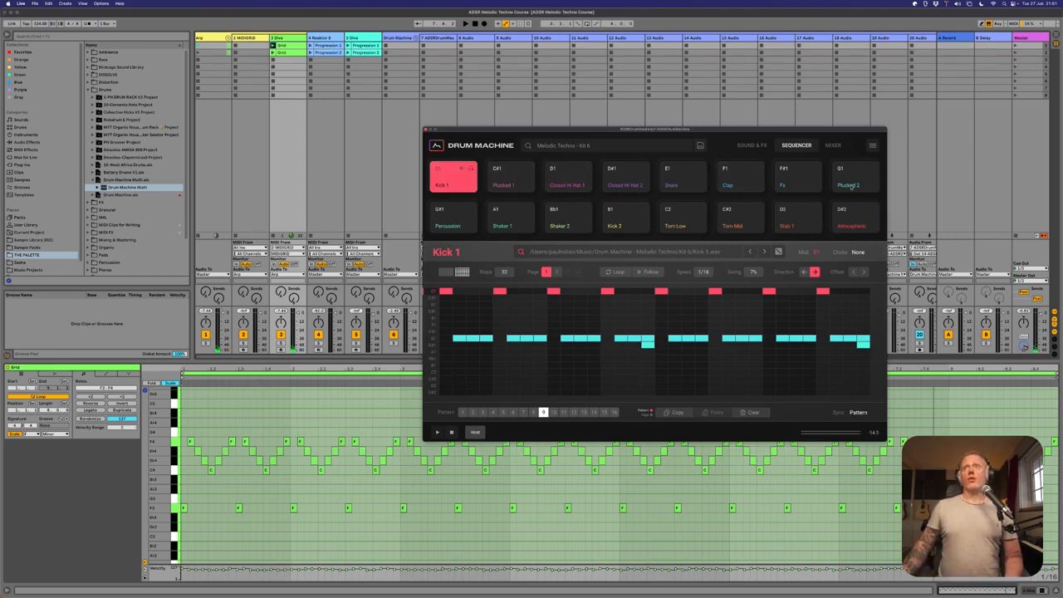
- Audition Plucked 2 and play it soloed alongside the Grid arpeggio clip
{"action": "left_click", "coordinate": [855, 182]}
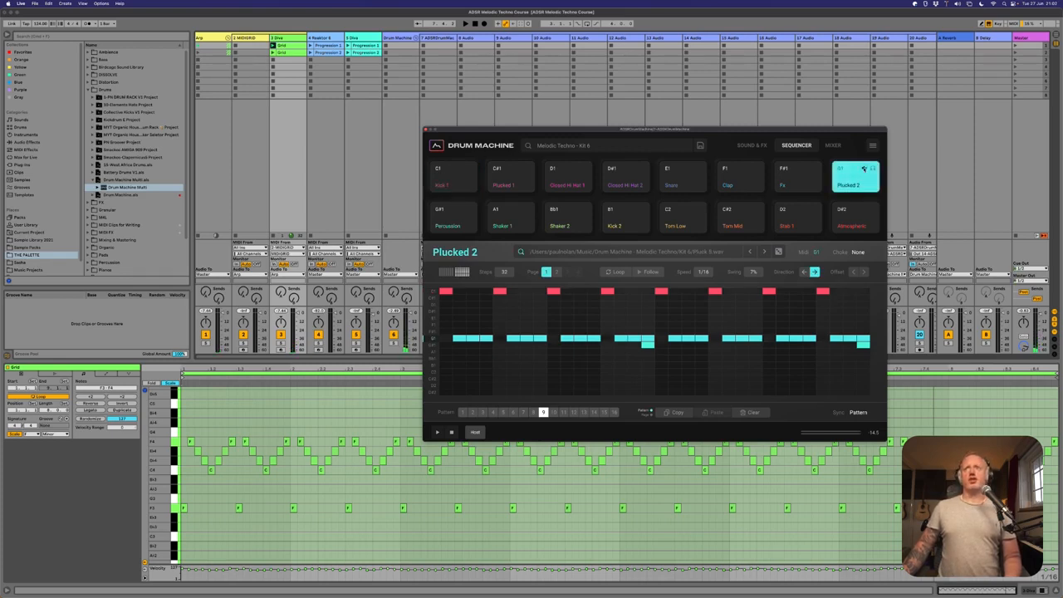
{"action": "key", "text": "space"}
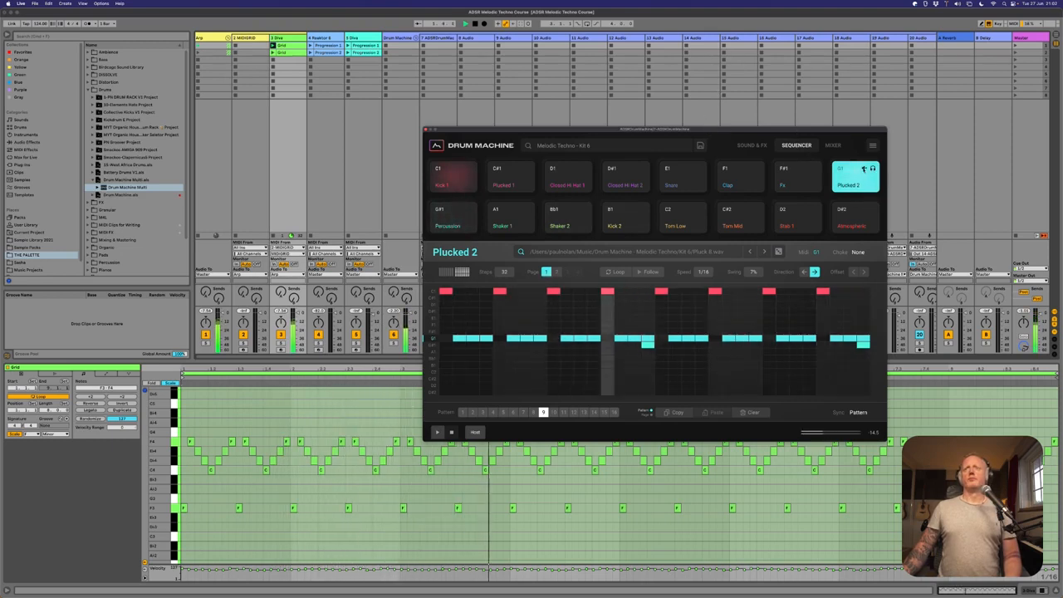
{"action": "left_click_drag", "start_coordinate": [796, 131], "coordinate": [887, 130]}
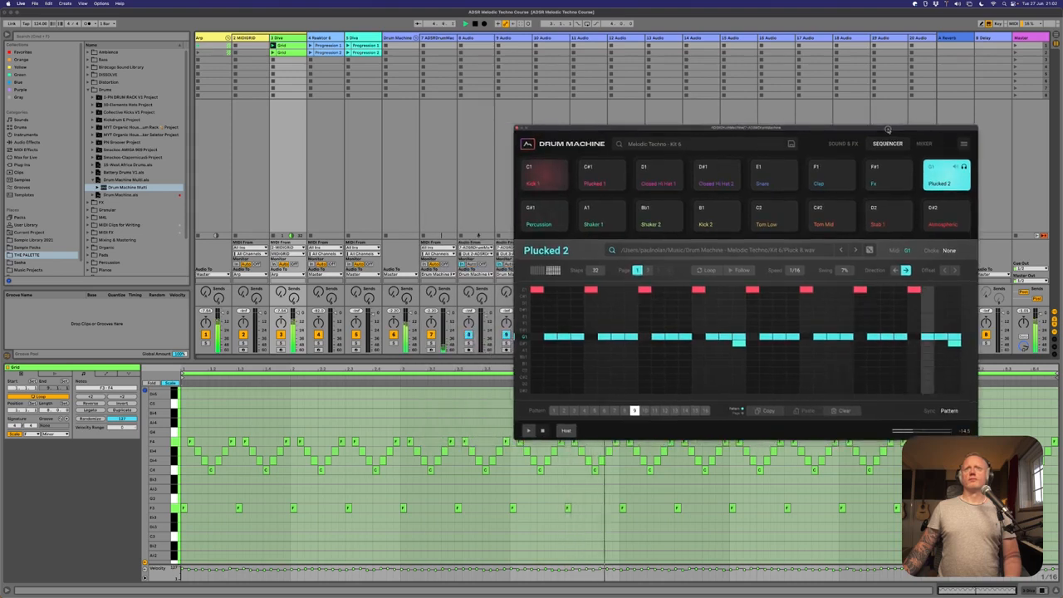
{"action": "key", "text": "space"}
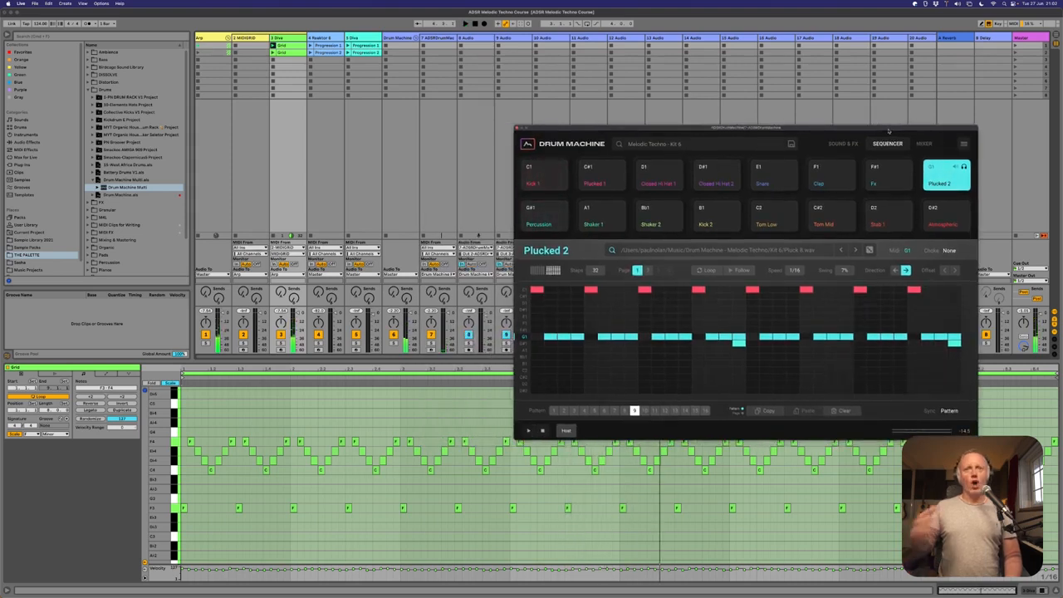
- Show the sound and effects settings of Plucked 2 and set its Tune to 3
{"action": "left_click", "coordinate": [943, 173]}
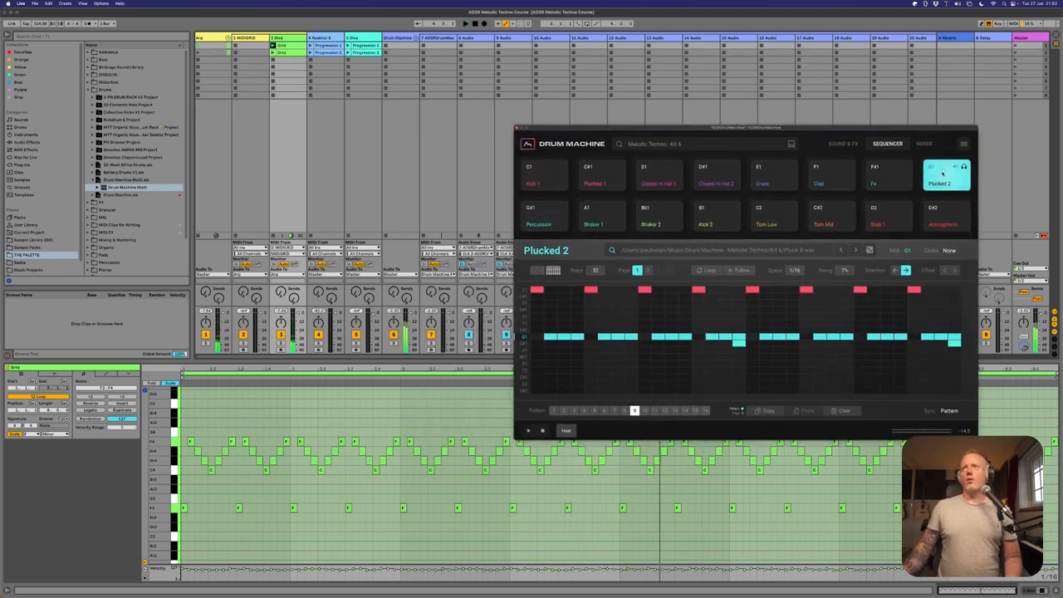
{"action": "left_click", "coordinate": [844, 144]}
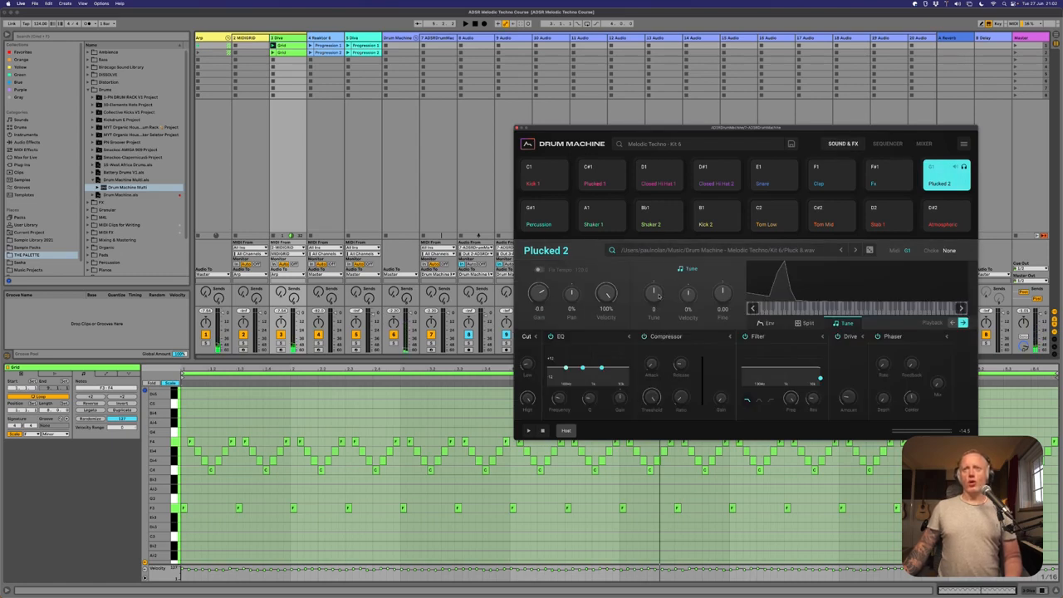
{"action": "key", "text": "space"}
{"action": "left_click_drag", "start_coordinate": [658, 294], "coordinate": [661, 291]}
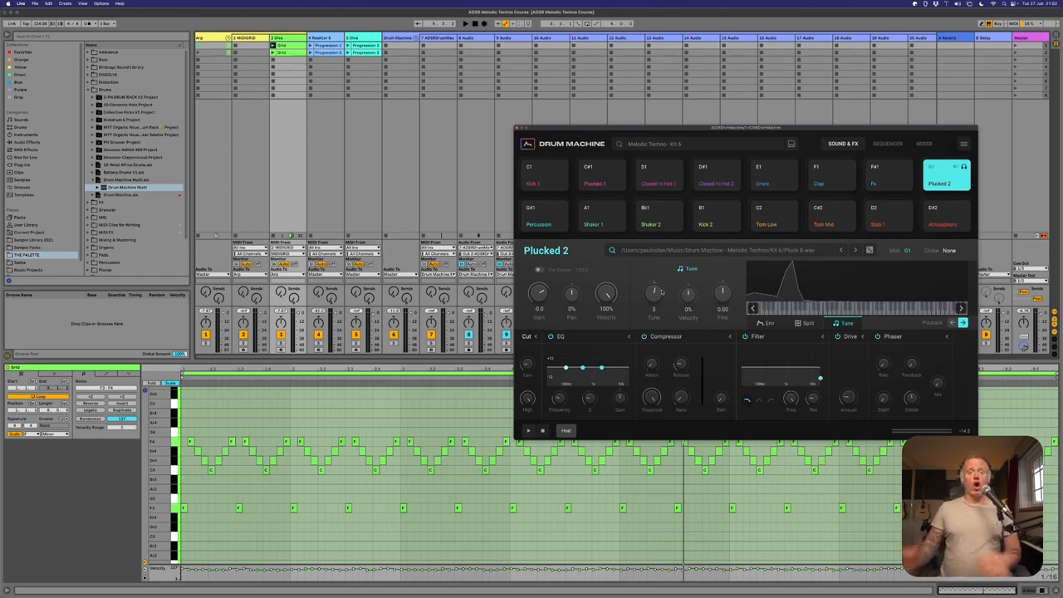
- Set the Tune of Kick 1 to -2 while the arpeggio and drums play
{"action": "key", "text": "space"}
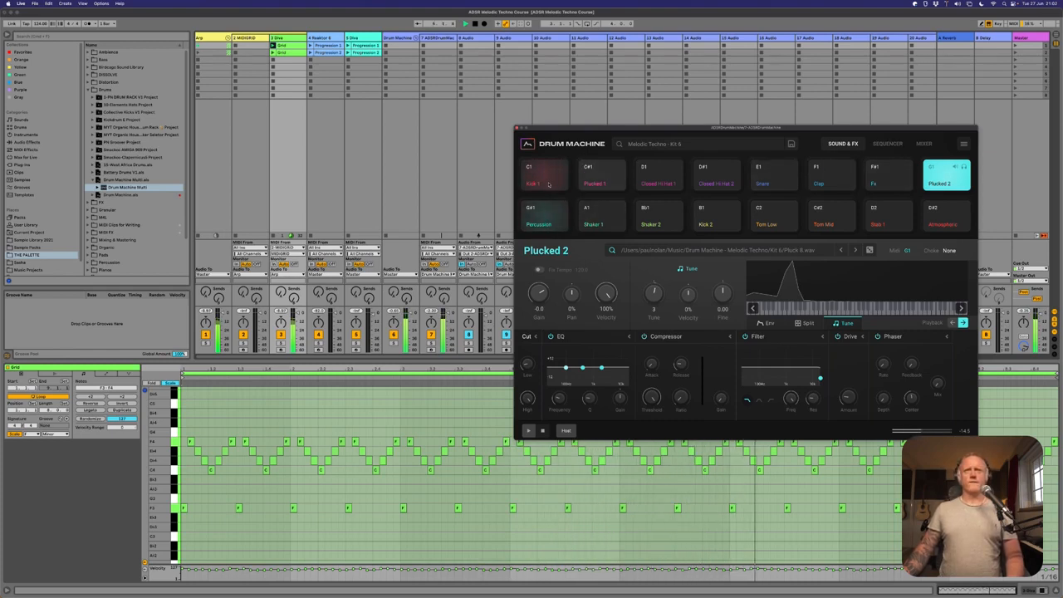
{"action": "left_click", "coordinate": [547, 180]}
{"action": "scroll", "coordinate": [656, 294], "scroll_direction": "down", "scroll_amount": 1}
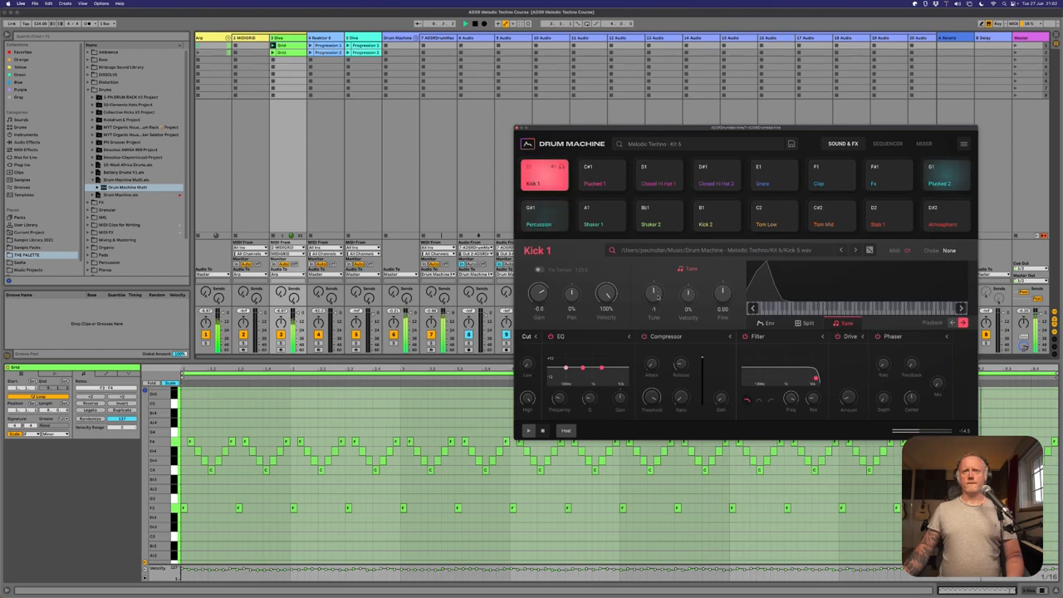
{"action": "scroll", "coordinate": [656, 294], "scroll_direction": "down", "scroll_amount": 1}
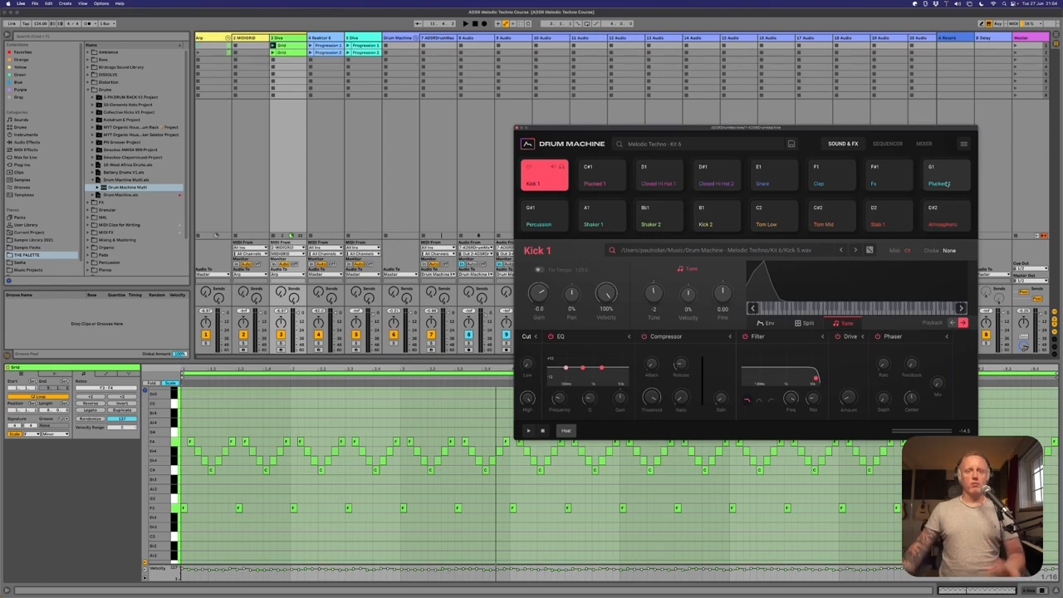
- Play the Progression 1 and Progression 2 clips of the turquoise Diva track against the drums and arpeggio
{"action": "left_click", "coordinate": [348, 47]}
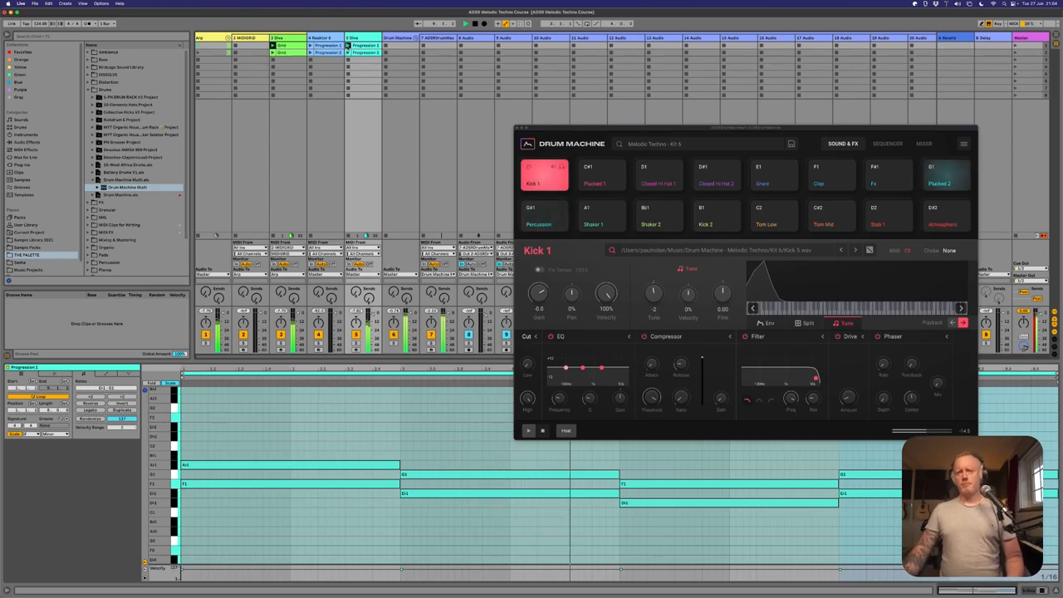
{"action": "left_click", "coordinate": [348, 53]}
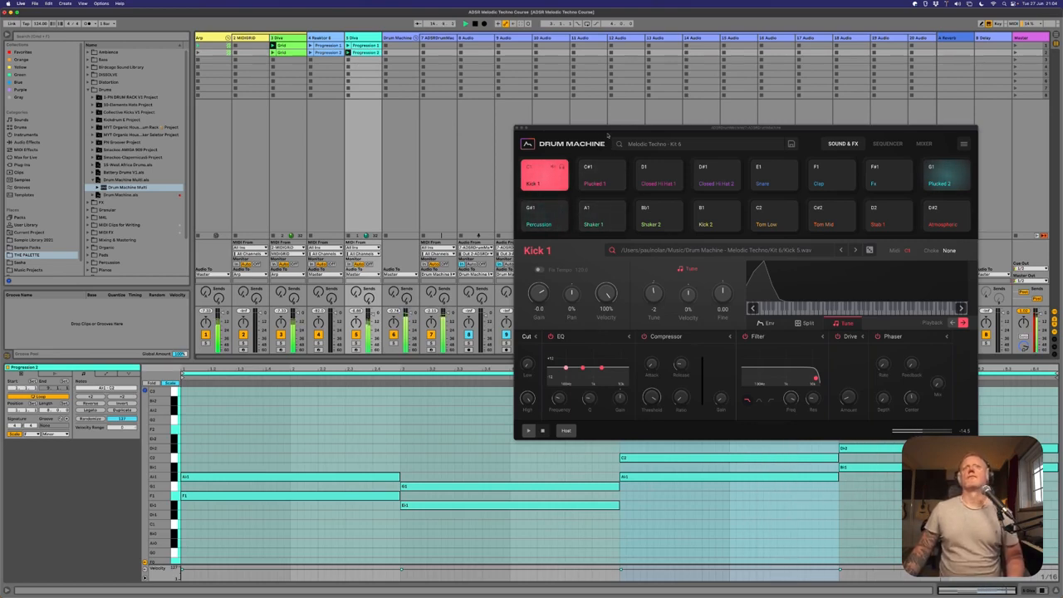
{"action": "key", "text": "space"}
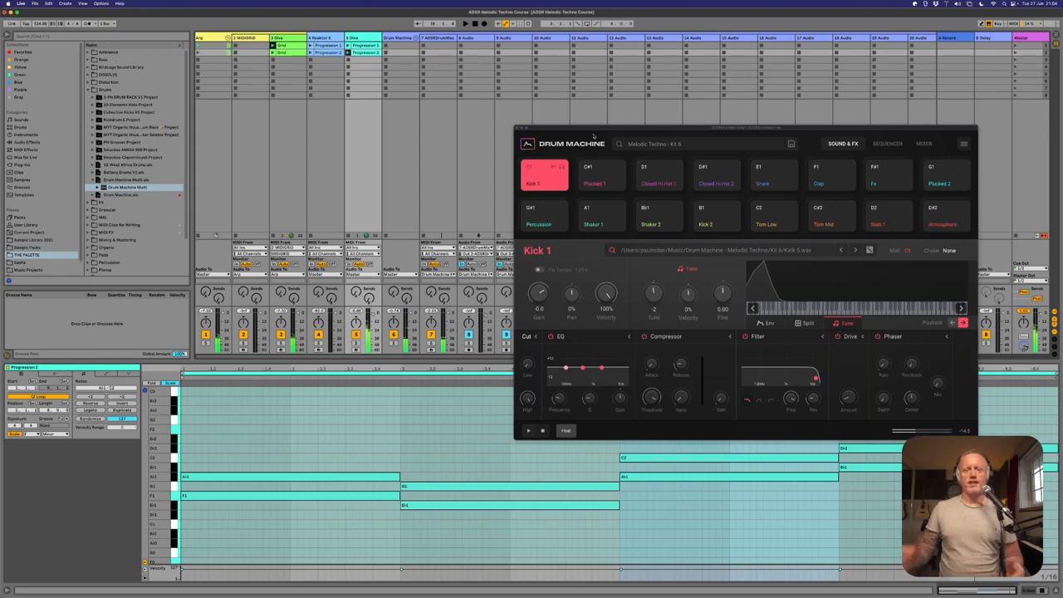
- Return to the drum sequencer, audition Plucked 2 and Closed Hi Hat 2, and view patterns 10 and 11
{"action": "left_click_drag", "start_coordinate": [594, 133], "coordinate": [502, 170]}
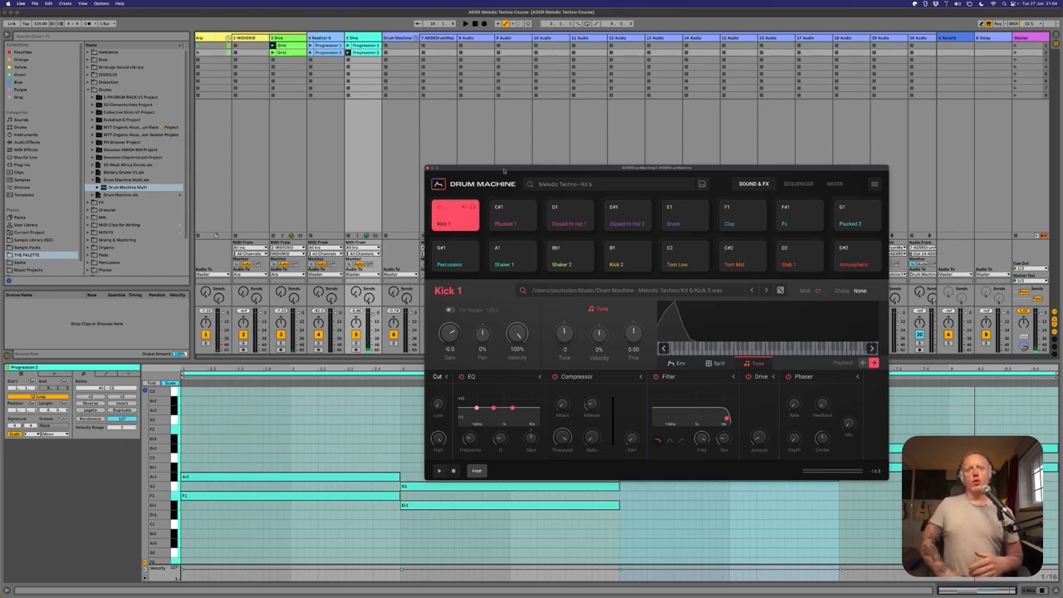
{"action": "left_click", "coordinate": [860, 216]}
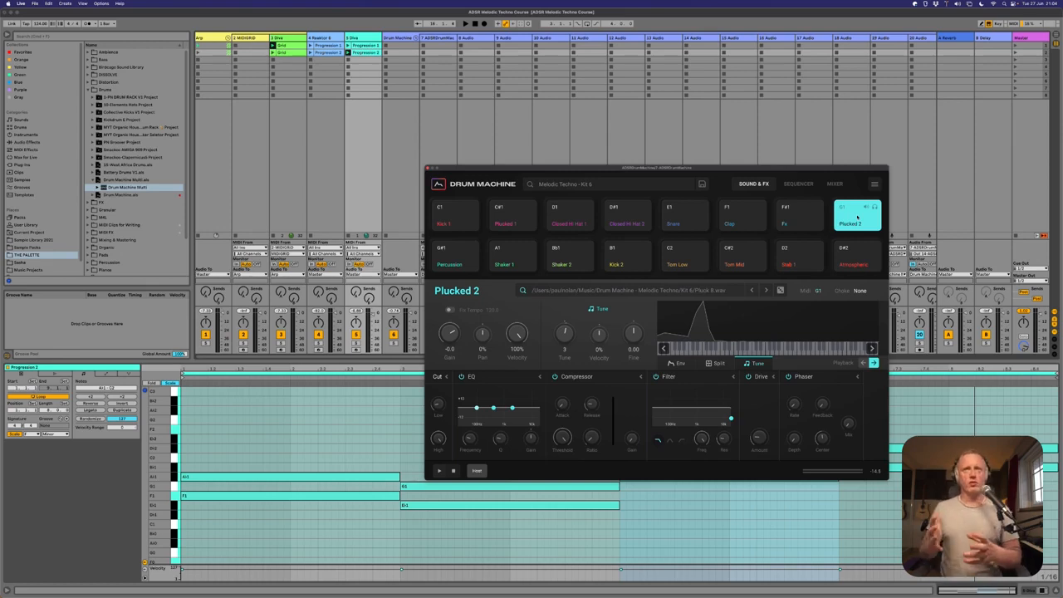
{"action": "left_click", "coordinate": [799, 185]}
{"action": "left_click", "coordinate": [634, 221]}
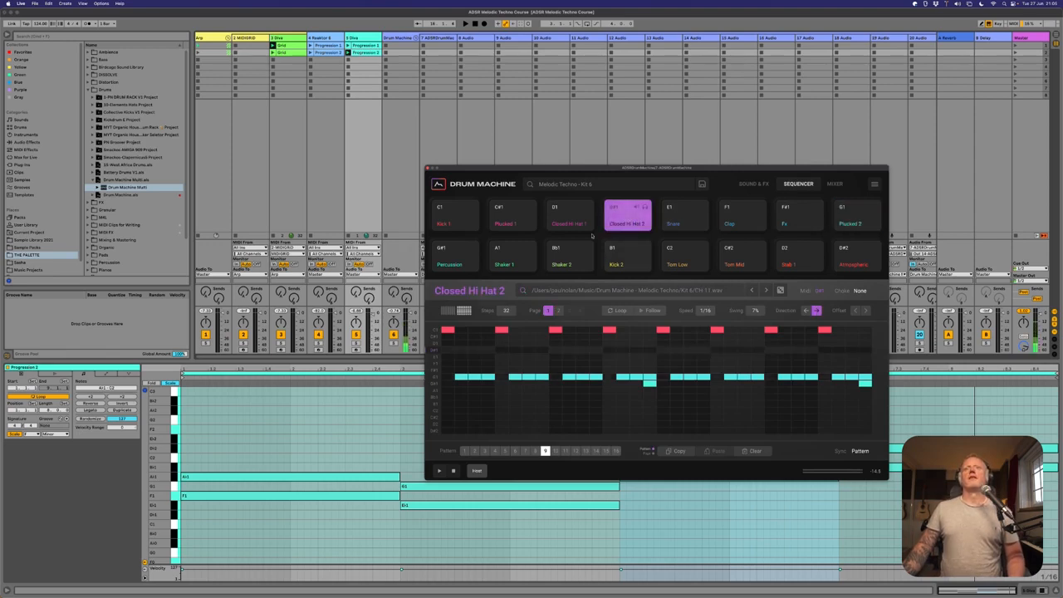
{"action": "left_click", "coordinate": [556, 451]}
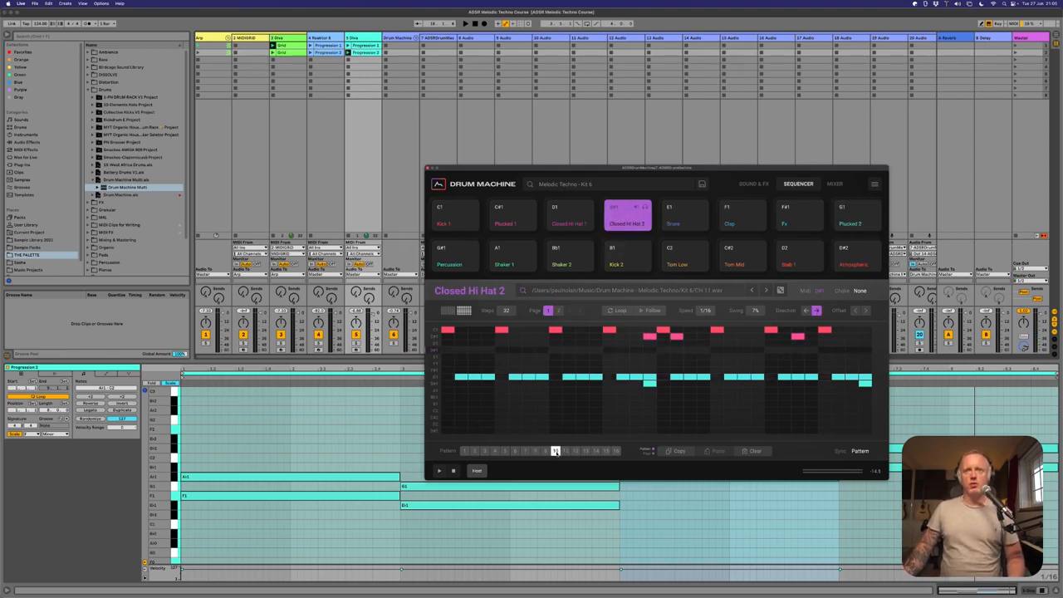
{"action": "left_click", "coordinate": [565, 451]}
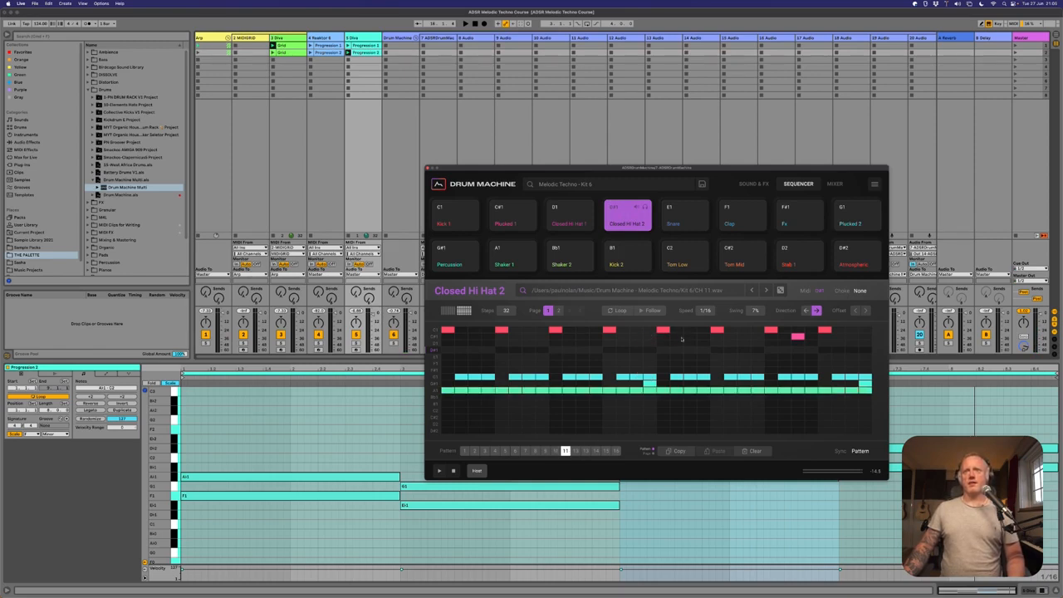
- Audition Plucked 1 and compare drum patterns 10 and 11, finishing on pattern 12
{"action": "left_click", "coordinate": [518, 222]}
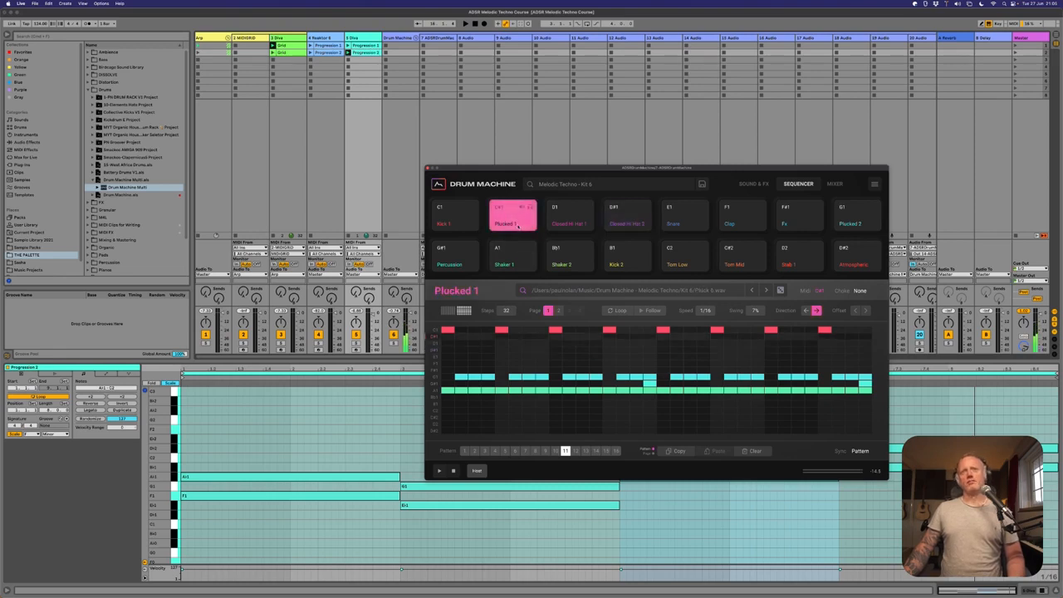
{"action": "left_click", "coordinate": [556, 451]}
{"action": "left_click", "coordinate": [566, 451]}
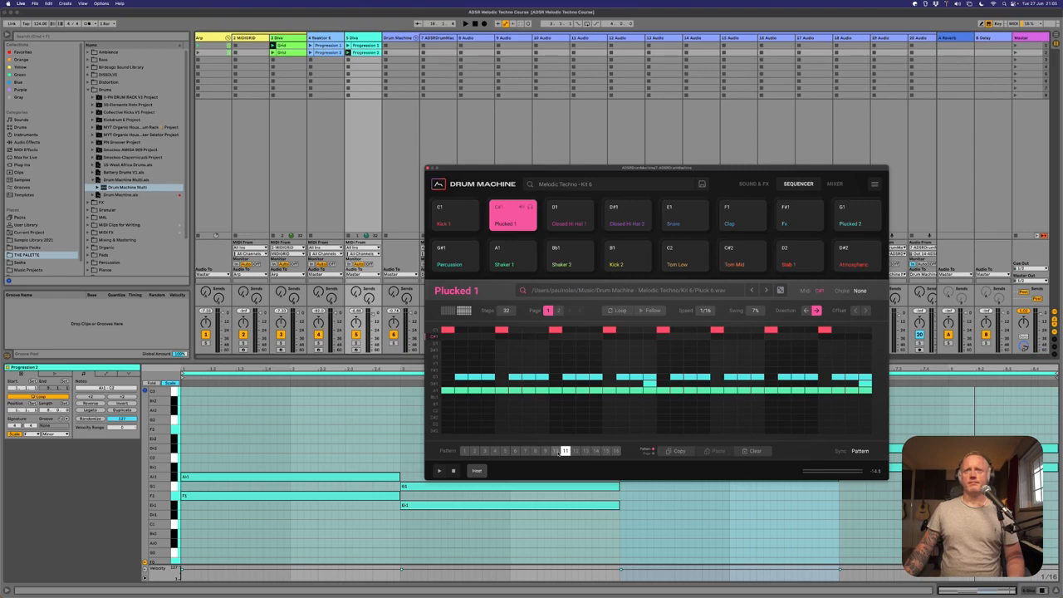
{"action": "left_click", "coordinate": [556, 451]}
{"action": "left_click", "coordinate": [566, 452]}
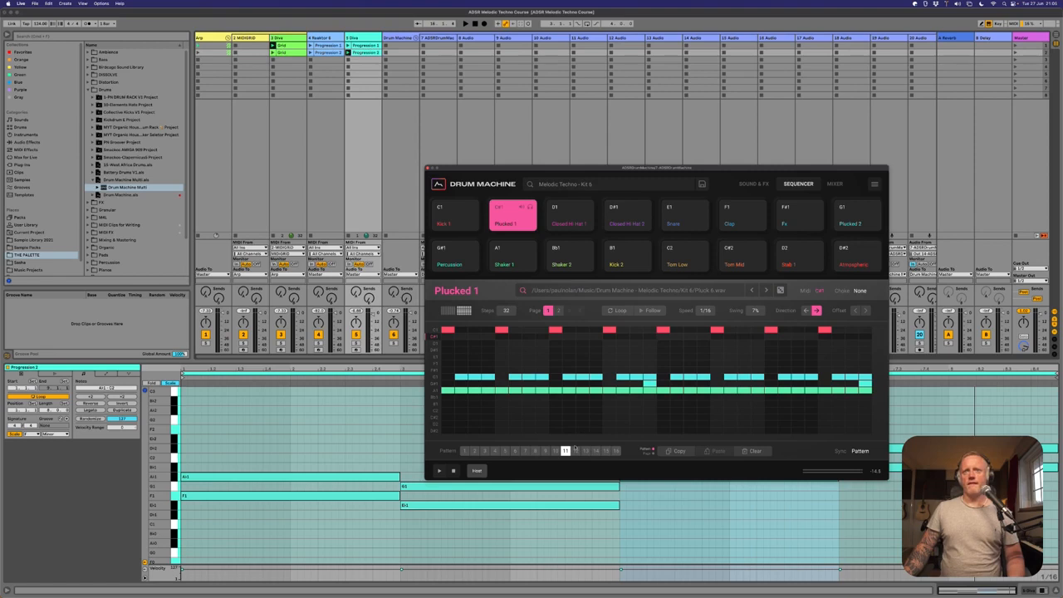
{"action": "left_click", "coordinate": [577, 451]}
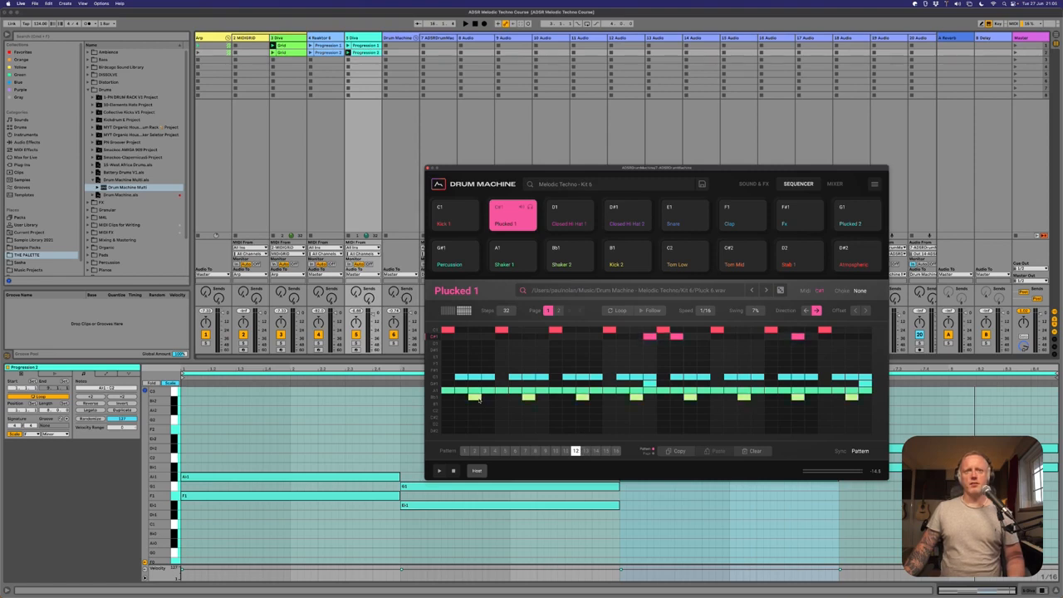
- Set the Tune of Plucked 1 to 3 and audition it alongside Plucked 2
{"action": "left_click", "coordinate": [510, 217]}
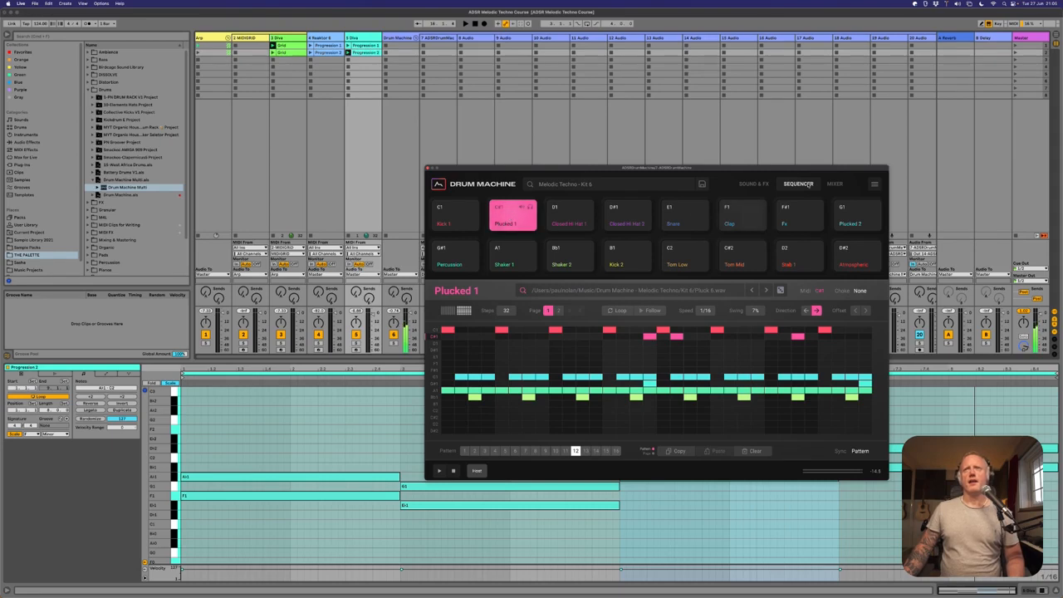
{"action": "left_click", "coordinate": [835, 183]}
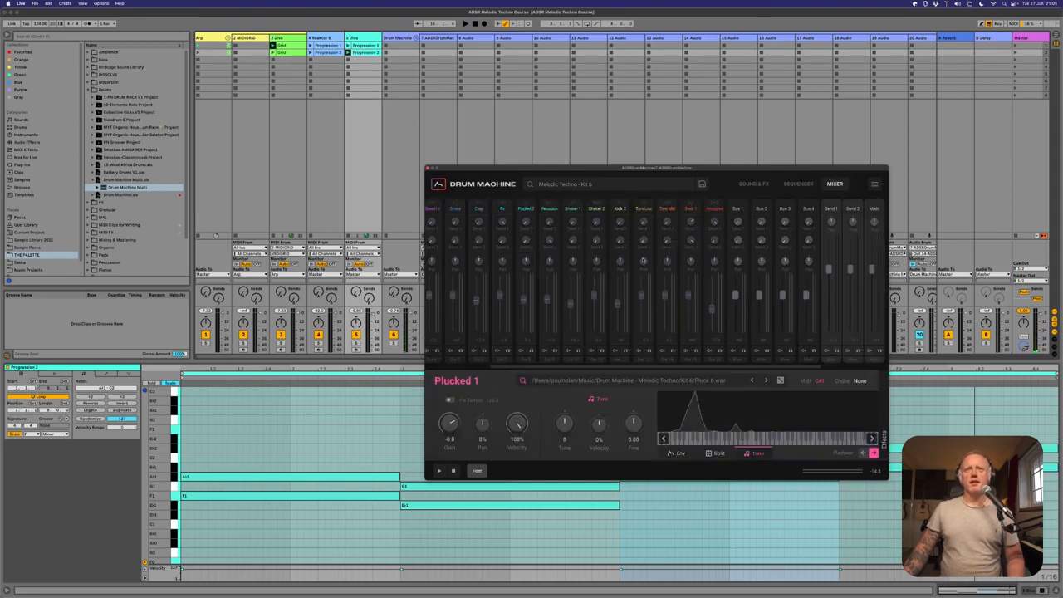
{"action": "left_click", "coordinate": [752, 184]}
{"action": "left_click_drag", "start_coordinate": [569, 336], "coordinate": [569, 332]}
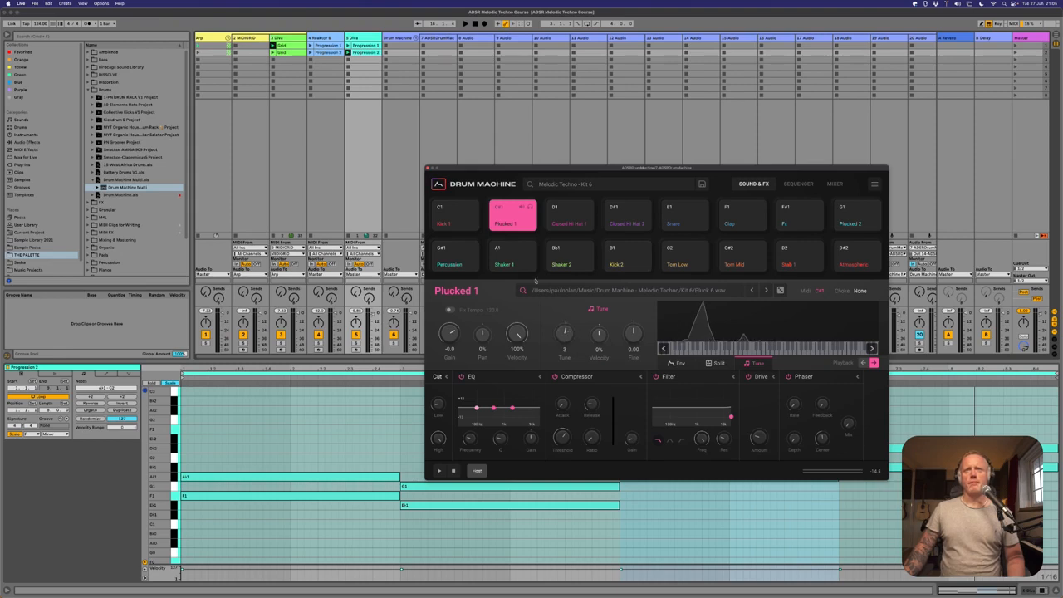
{"action": "left_click", "coordinate": [842, 217]}
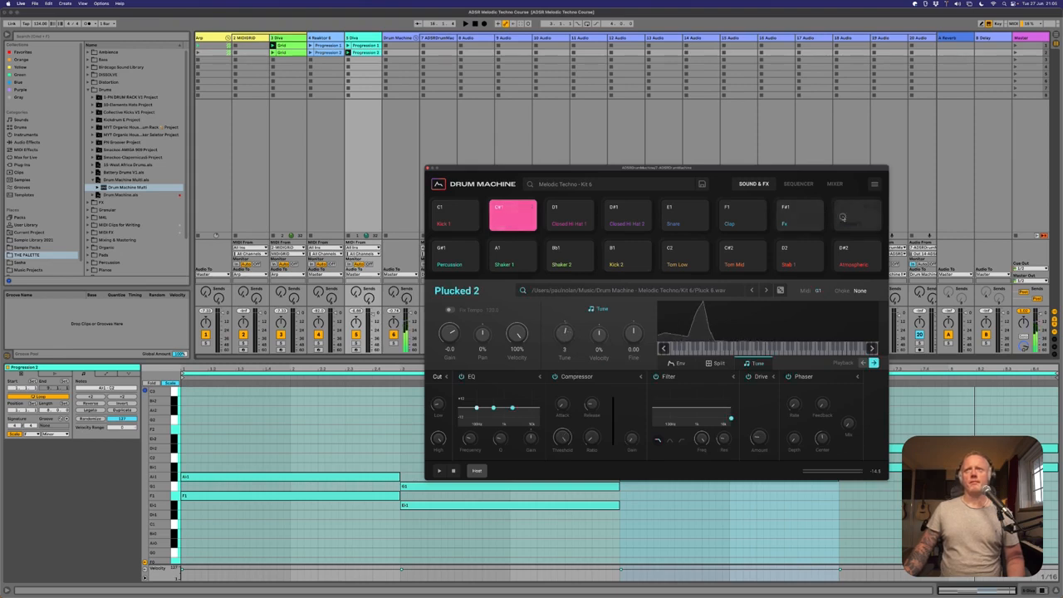
{"action": "left_click", "coordinate": [515, 221]}
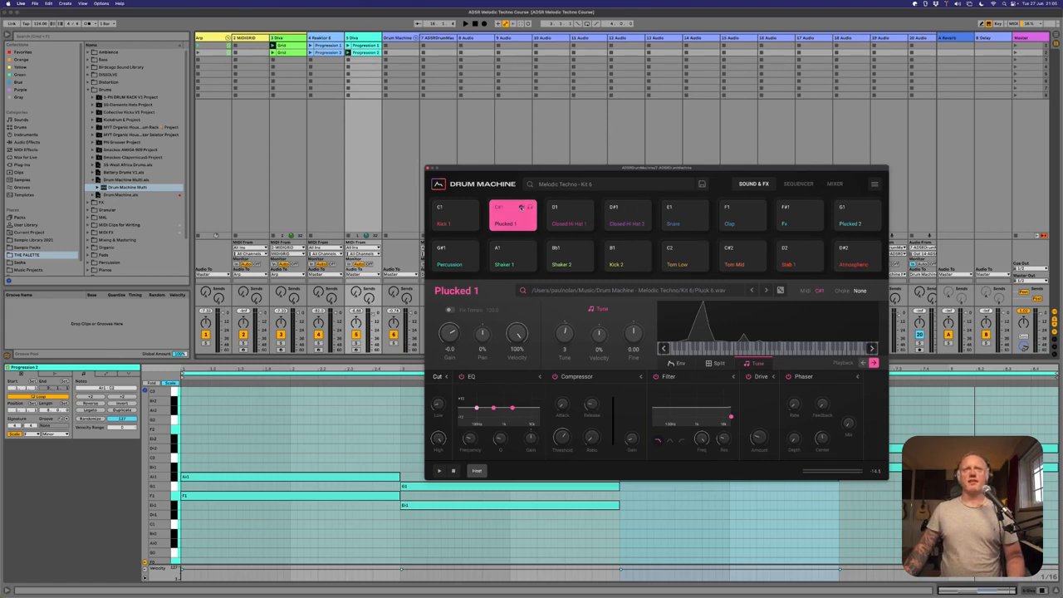
- Return to the drum sequencer to play pattern 12 with the melodic parts, and select the green Diva track
{"action": "left_click", "coordinate": [829, 187]}
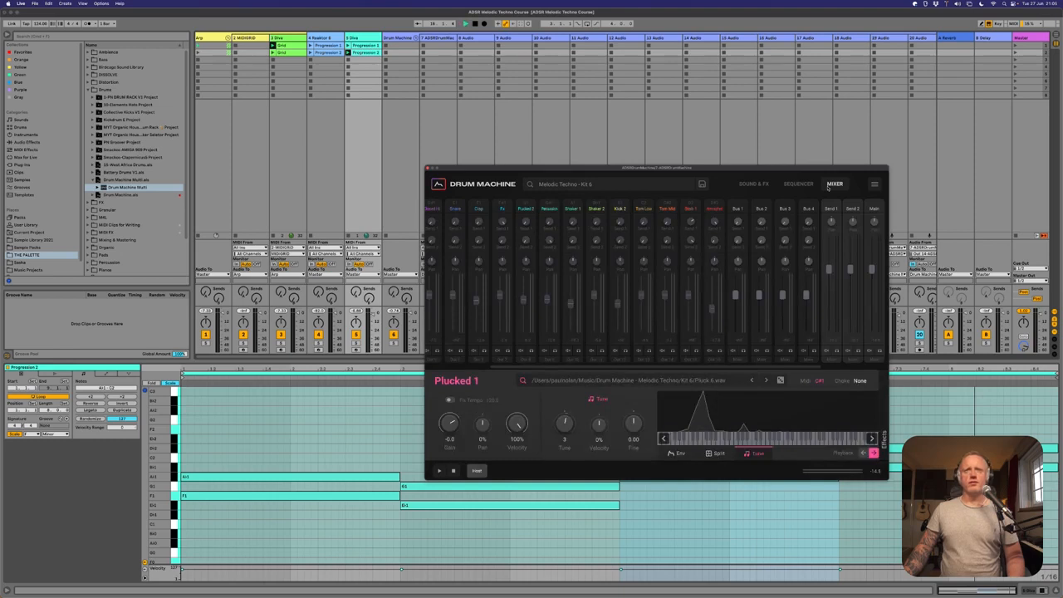
{"action": "left_click", "coordinate": [799, 184]}
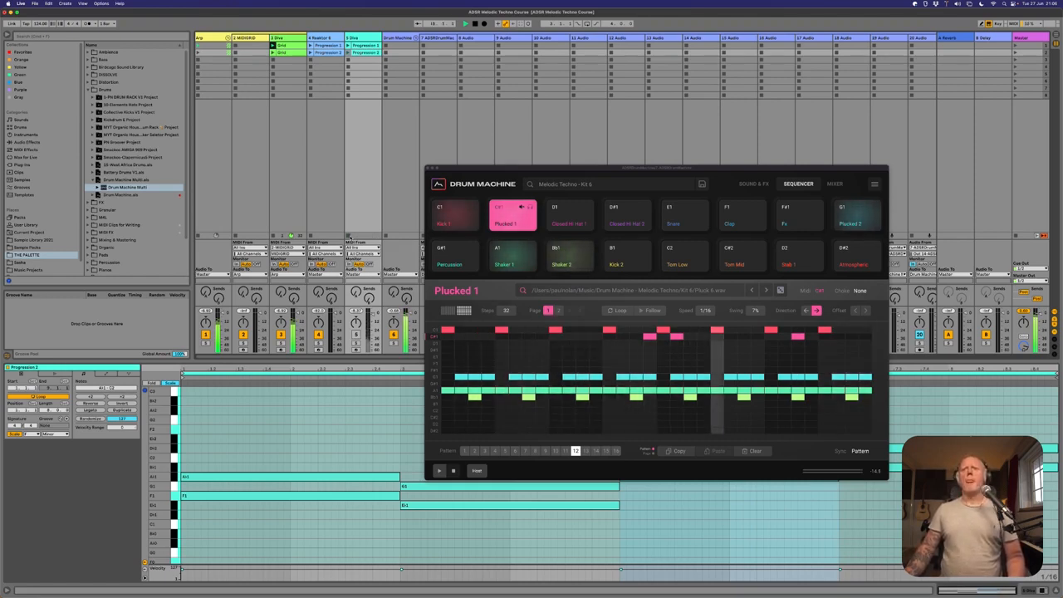
{"action": "left_click", "coordinate": [279, 38]}
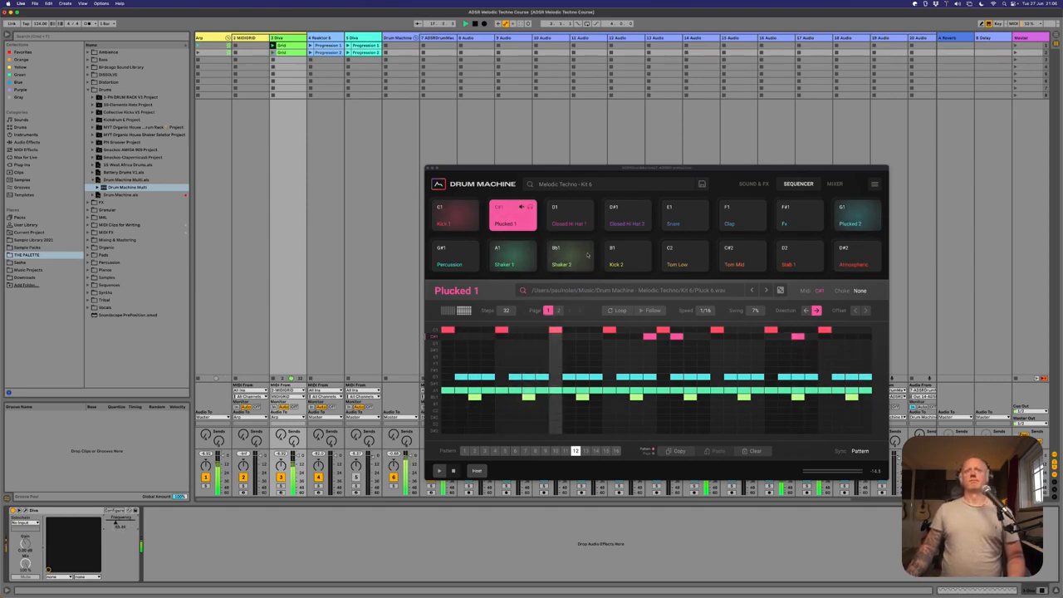
- Add Clap hits on steps 5, 13, 21 and 29 of pattern 12 and set the swing to 6%
{"action": "left_click_drag", "start_coordinate": [575, 169], "coordinate": [525, 153]}
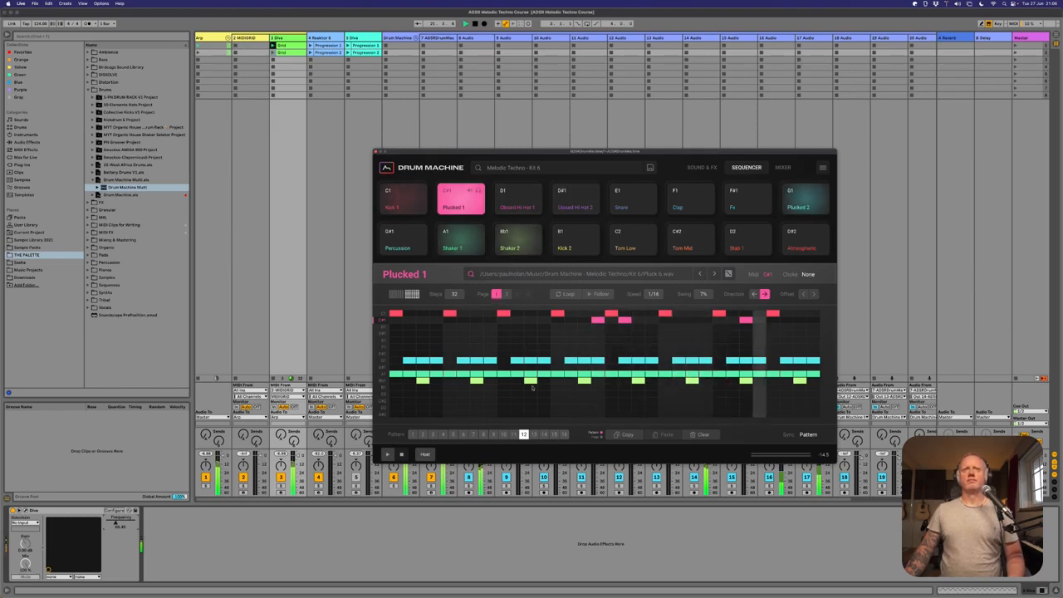
{"action": "left_click", "coordinate": [683, 210]}
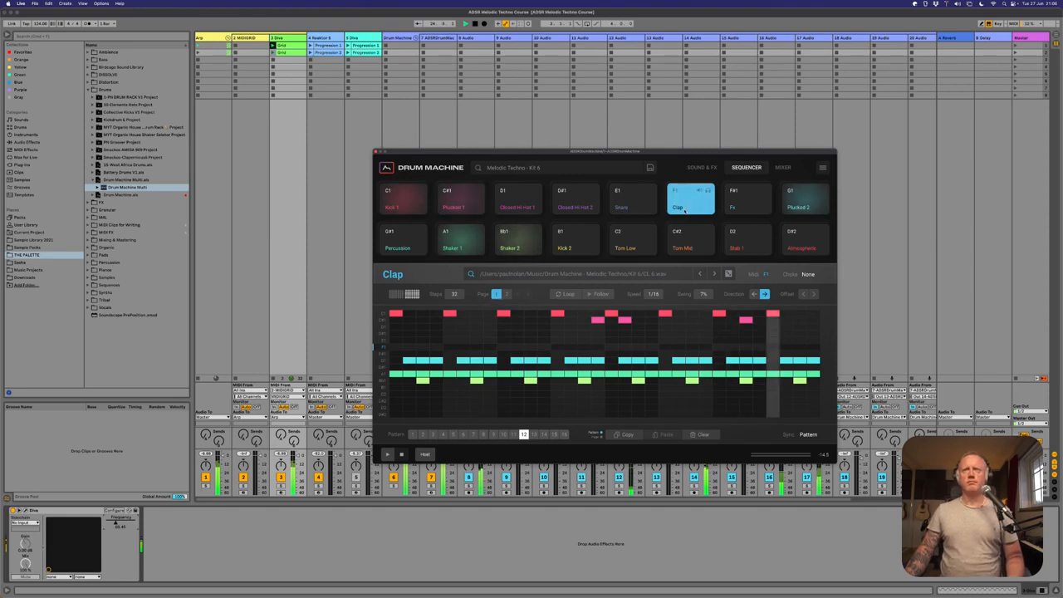
{"action": "left_click", "coordinate": [450, 347]}
{"action": "left_click", "coordinate": [557, 347]}
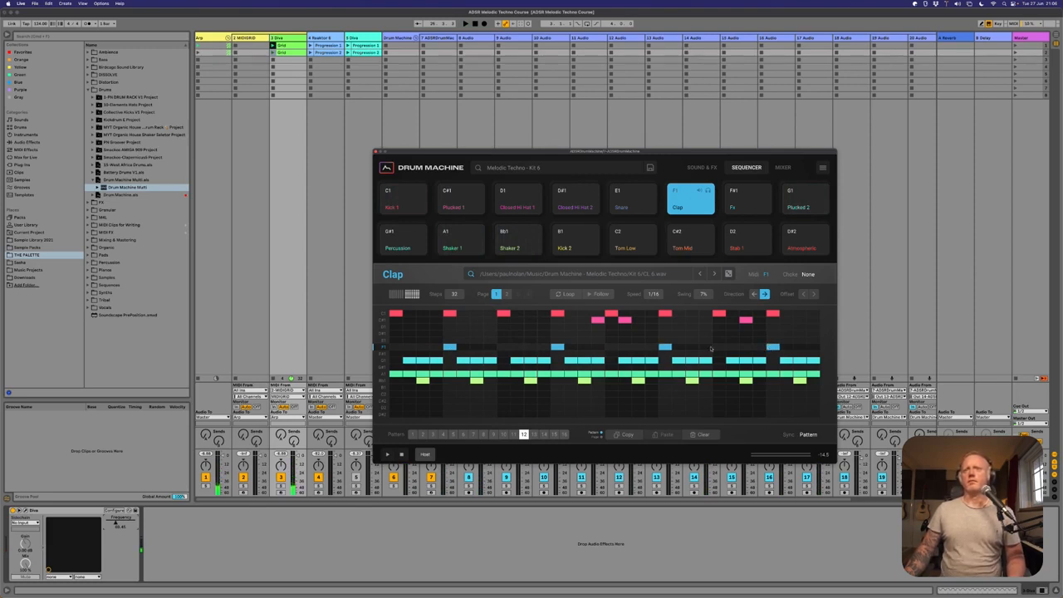
{"action": "left_click_drag", "start_coordinate": [692, 153], "coordinate": [705, 91]}
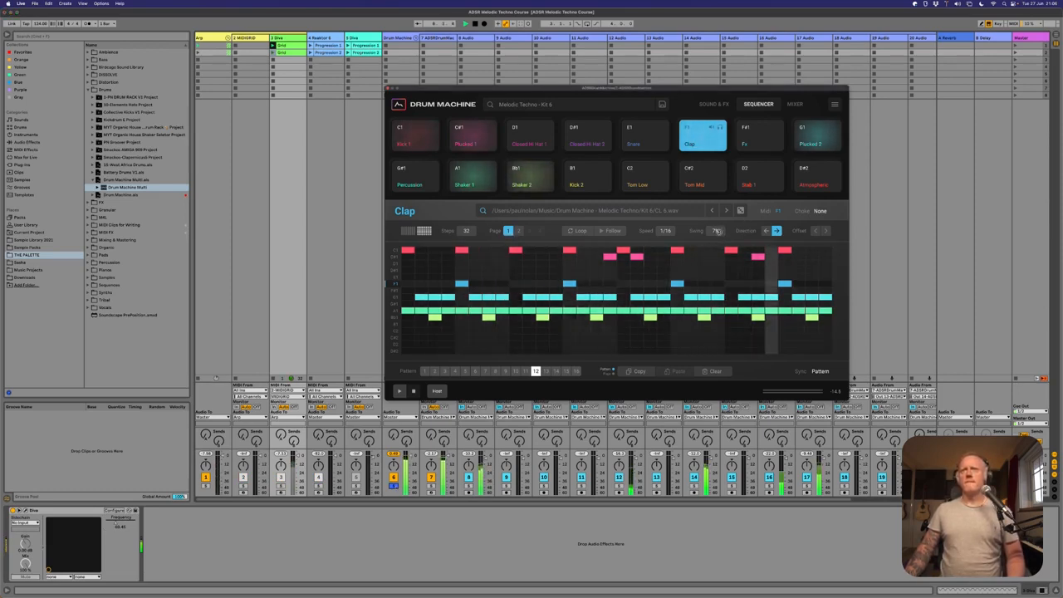
{"action": "left_click_drag", "start_coordinate": [717, 231], "coordinate": [717, 239]}
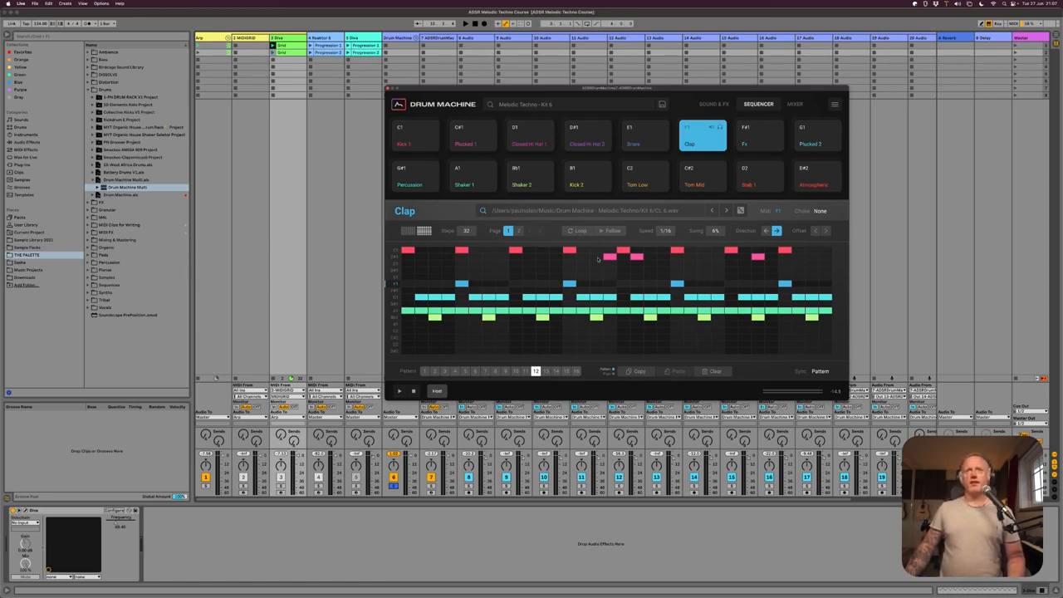
- Audition the Plucked 1, Plucked 2, Shaker 1 and Shaker 2 lanes individually and play back the full pattern
{"action": "left_click", "coordinate": [395, 257]}
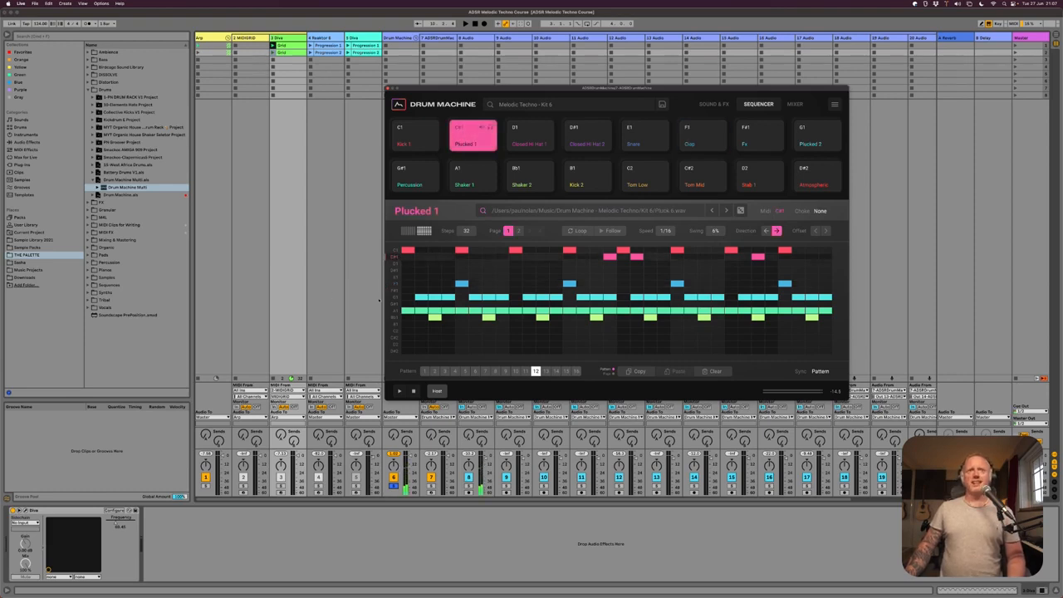
{"action": "left_click", "coordinate": [396, 298]}
{"action": "left_click", "coordinate": [395, 311]}
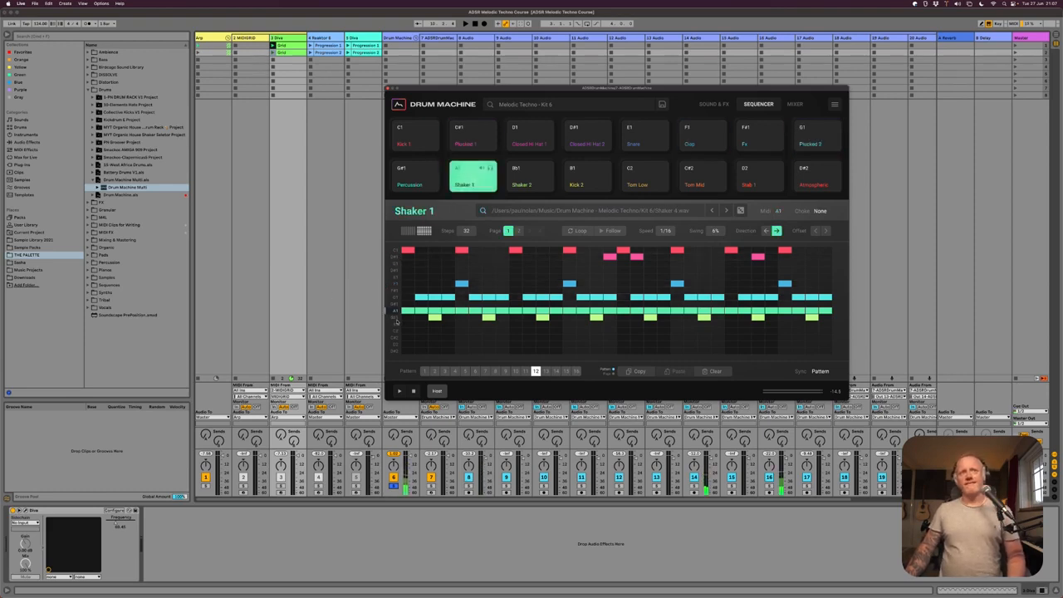
{"action": "left_click", "coordinate": [396, 319]}
{"action": "left_click", "coordinate": [395, 312]}
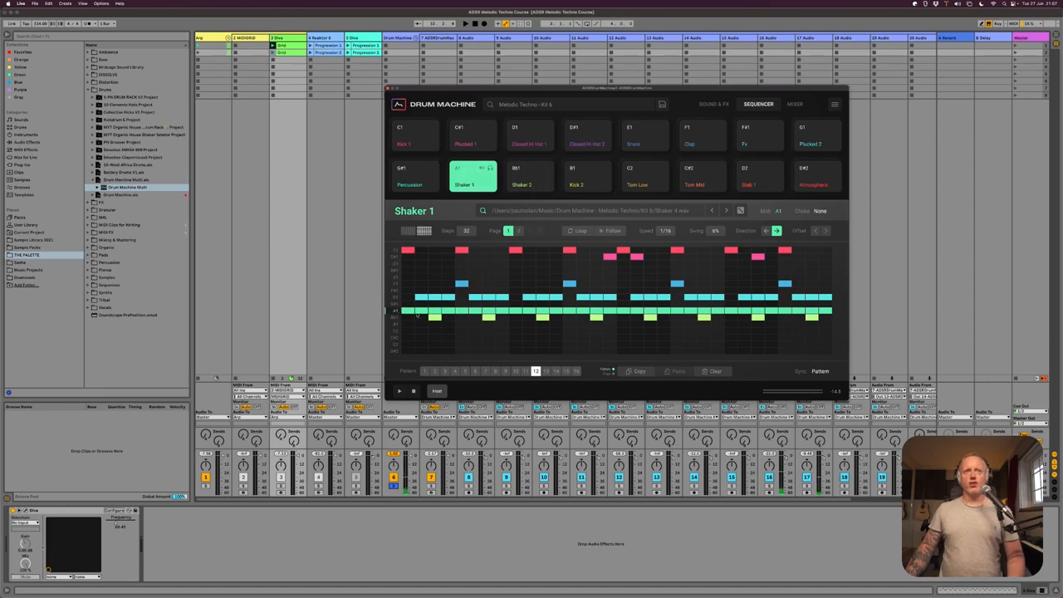
{"action": "key", "text": "space"}
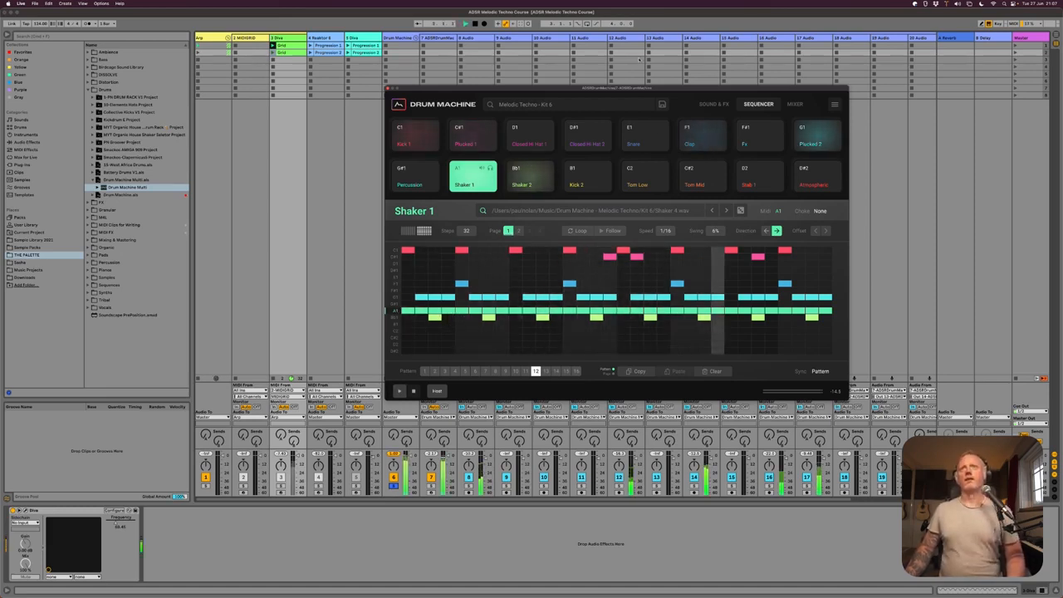
- Add the Duck effect to the 16 Audio track that carries the shaker and close its plug-in window
{"action": "left_click_drag", "start_coordinate": [663, 90], "coordinate": [514, 95]}
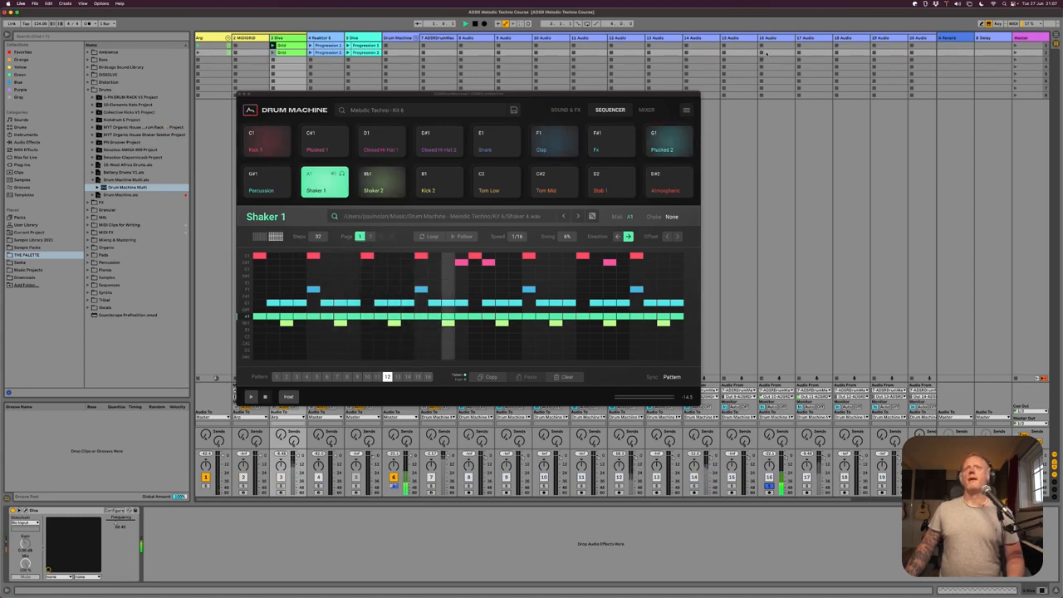
{"action": "left_click", "coordinate": [779, 38]}
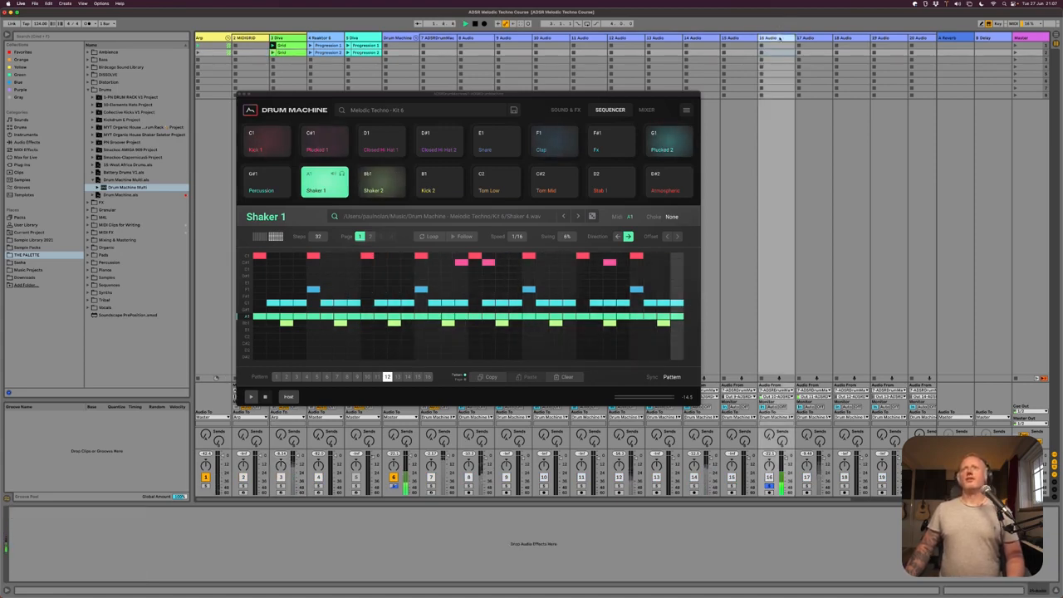
{"action": "left_click", "coordinate": [21, 165]}
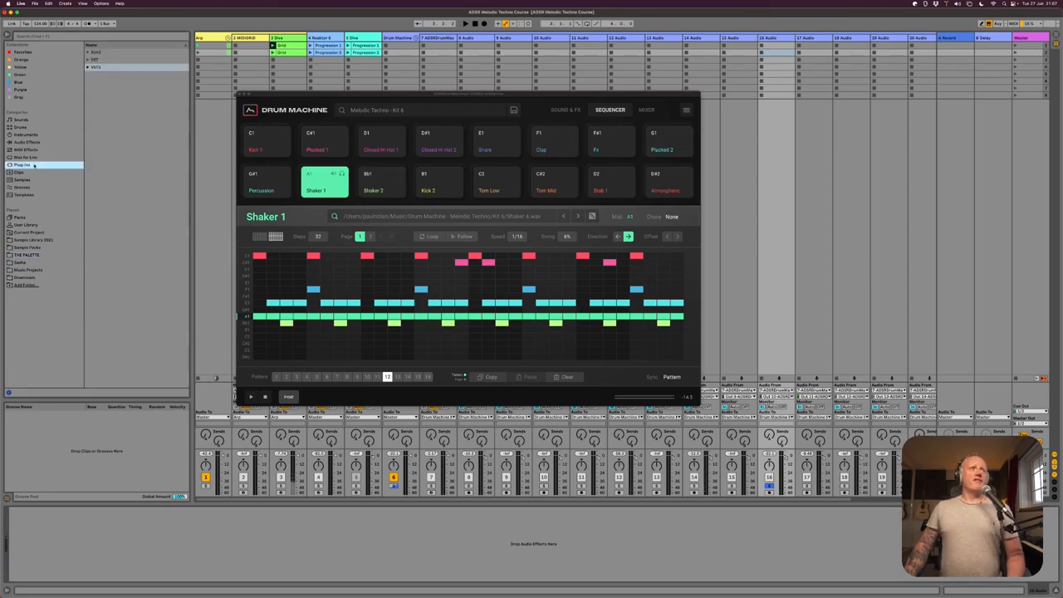
{"action": "left_click", "coordinate": [23, 51]}
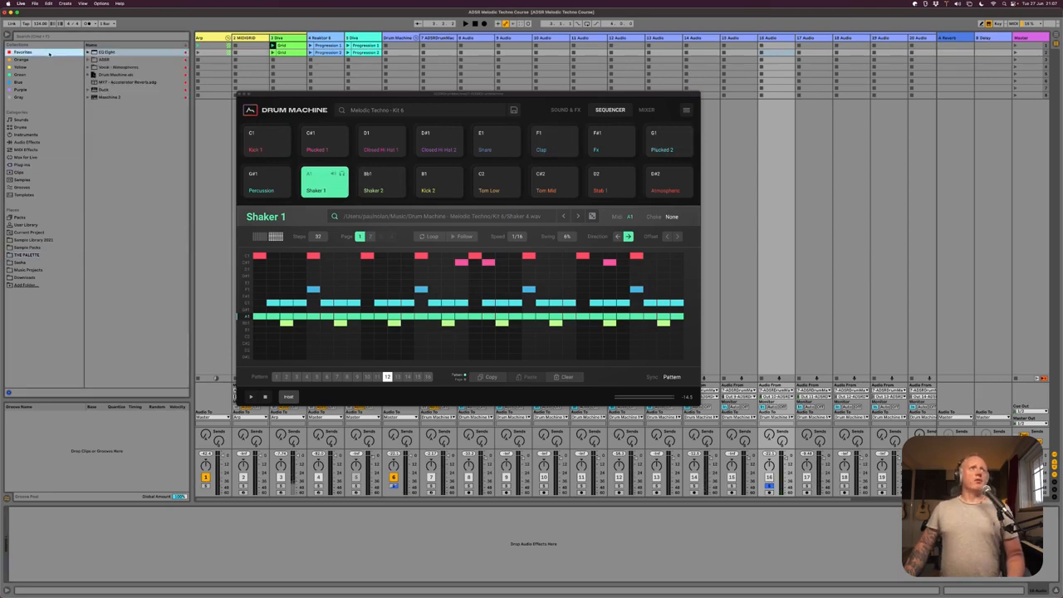
{"action": "double_click", "coordinate": [104, 90]}
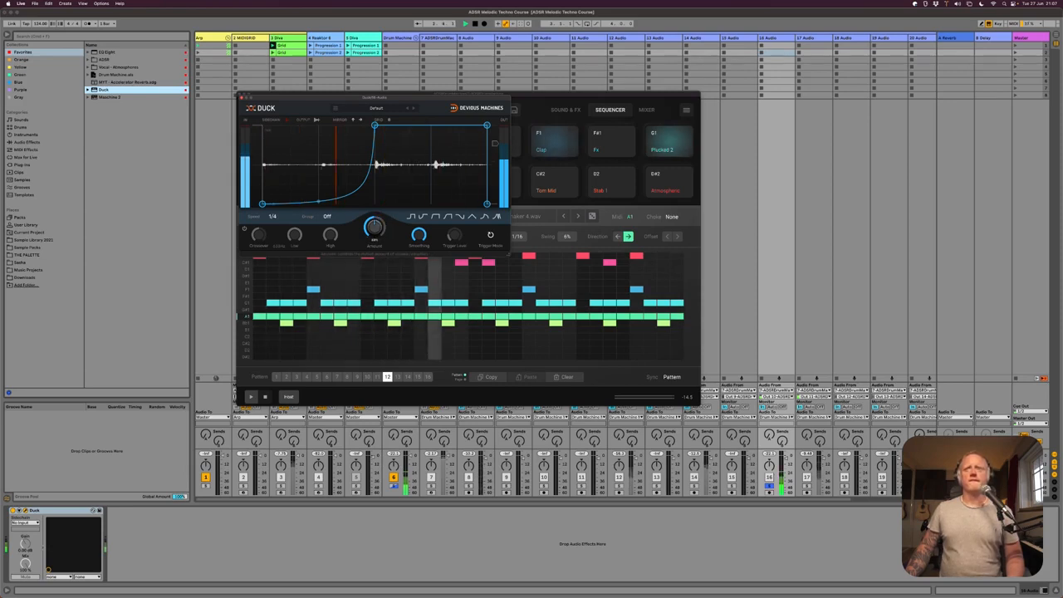
{"action": "left_click", "coordinate": [242, 98]}
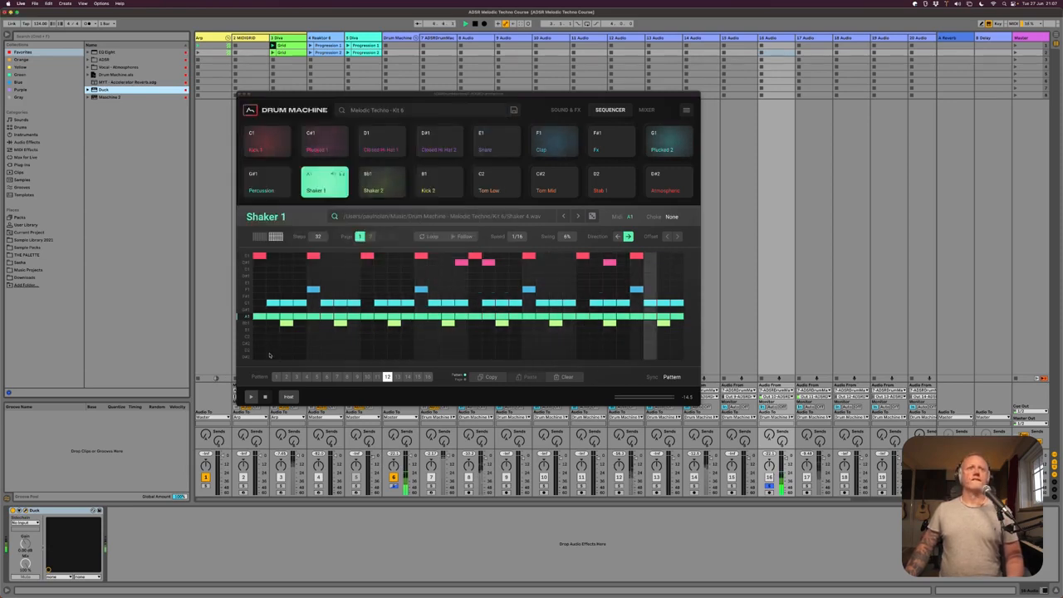
- Slightly lower and vary Shaker 1's step velocities across pages 1 and 2 of pattern 12
{"action": "left_click", "coordinate": [260, 236]}
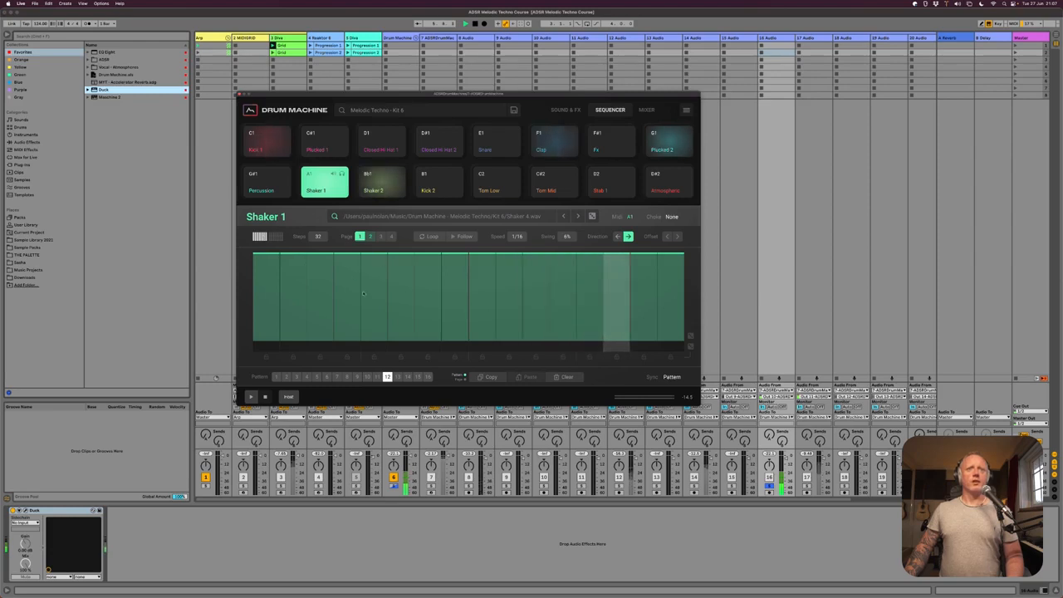
{"action": "left_click_drag", "start_coordinate": [278, 266], "coordinate": [681, 263]}
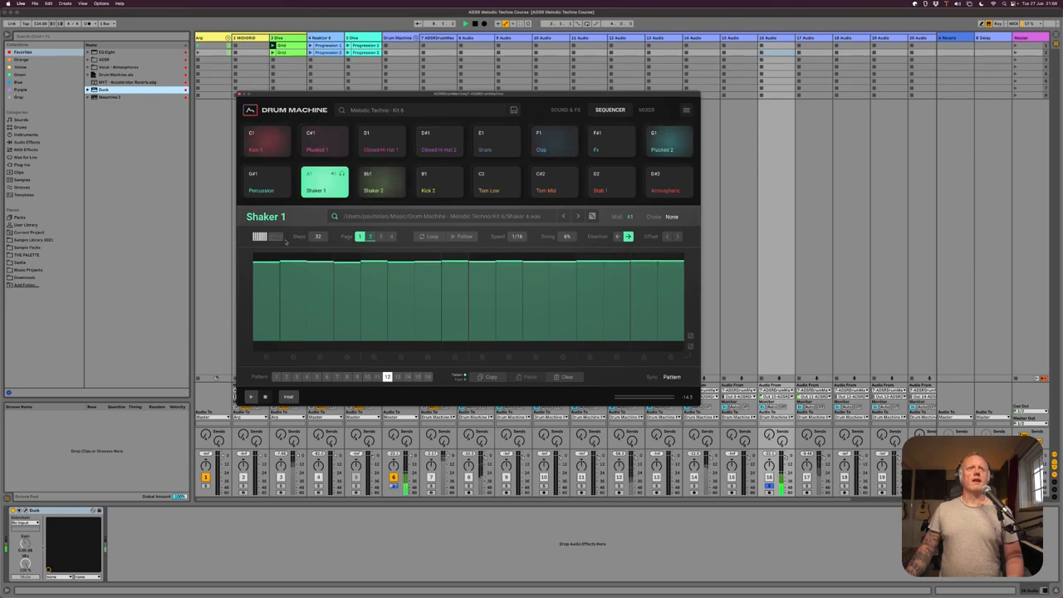
{"action": "left_click", "coordinate": [371, 237]}
{"action": "mouse_move", "coordinate": [264, 263]}
{"action": "left_mouse_down"}
{"action": "mouse_move", "coordinate": [683, 262]}
{"action": "mouse_move", "coordinate": [665, 264]}
{"action": "left_mouse_up"}
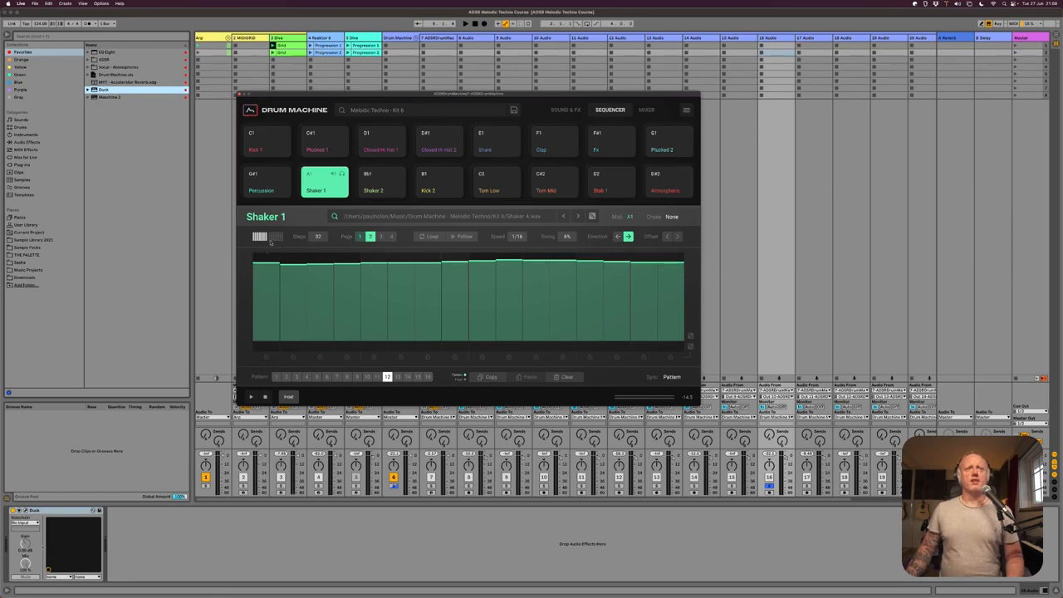
{"action": "key", "text": "space"}
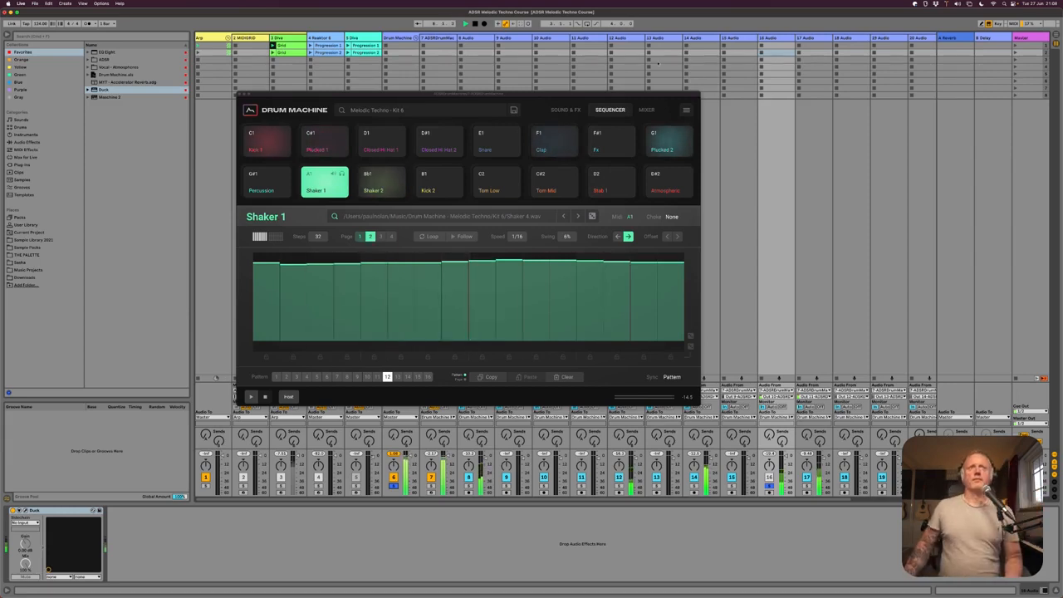
- Inspect the step velocities and repeats on page 2 of Plucked 2 in pattern 12
{"action": "left_click", "coordinate": [276, 236]}
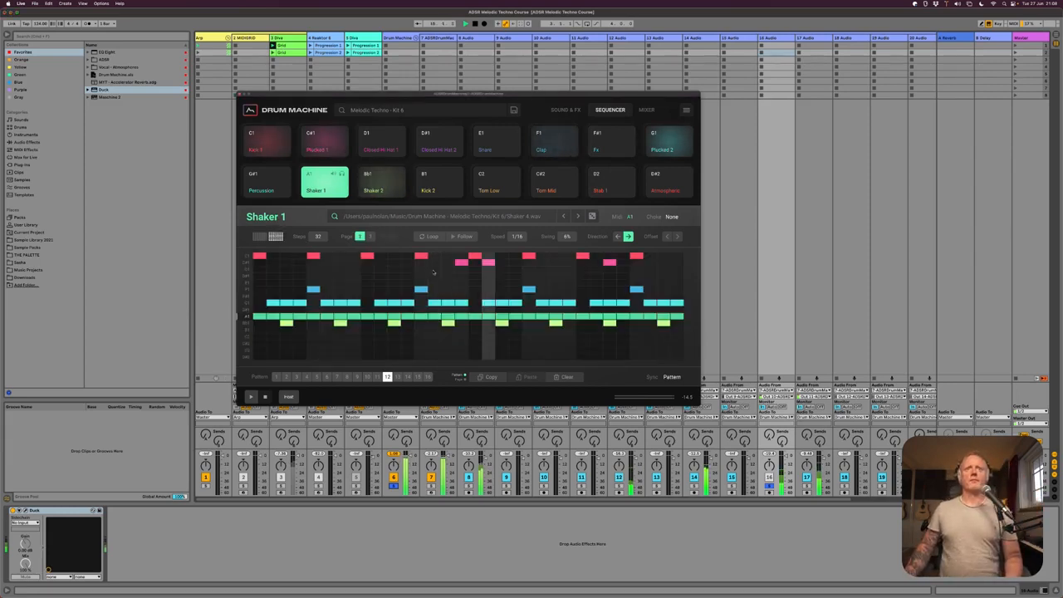
{"action": "left_click", "coordinate": [246, 304]}
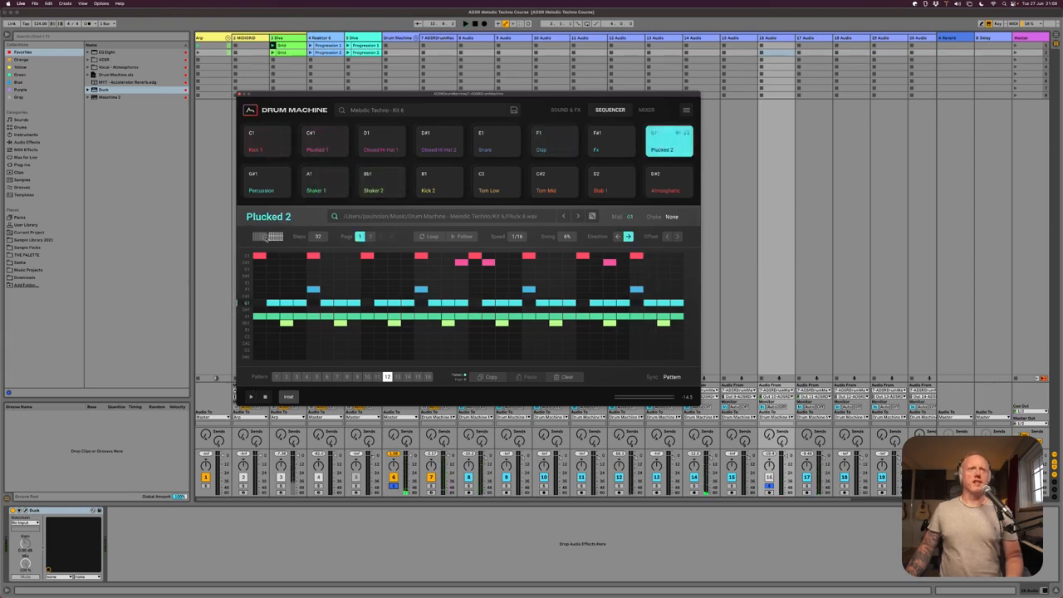
{"action": "left_click", "coordinate": [259, 237]}
{"action": "left_click", "coordinate": [370, 237]}
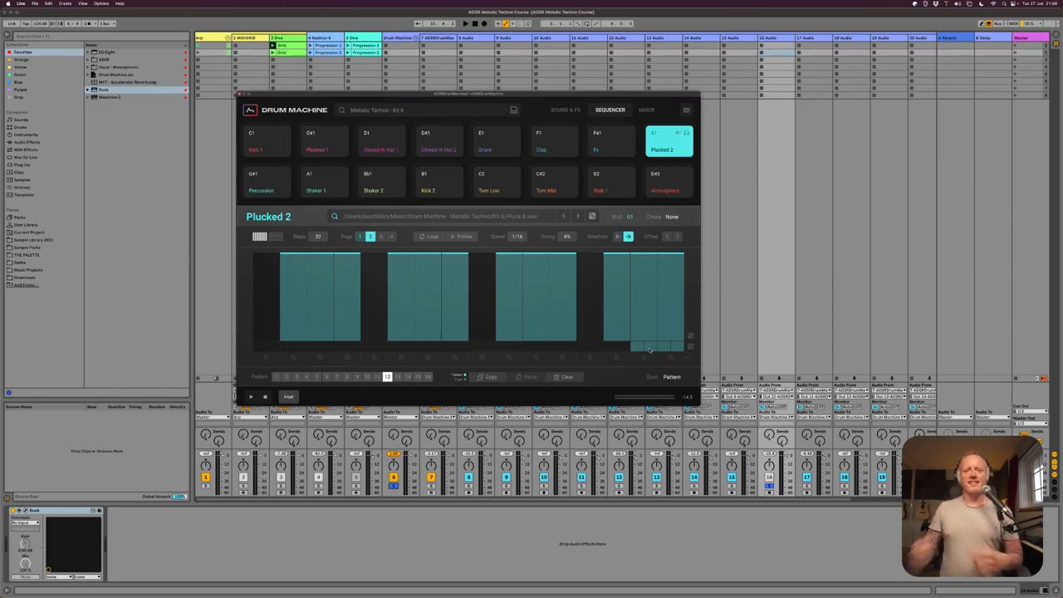
{"action": "key", "text": "space"}
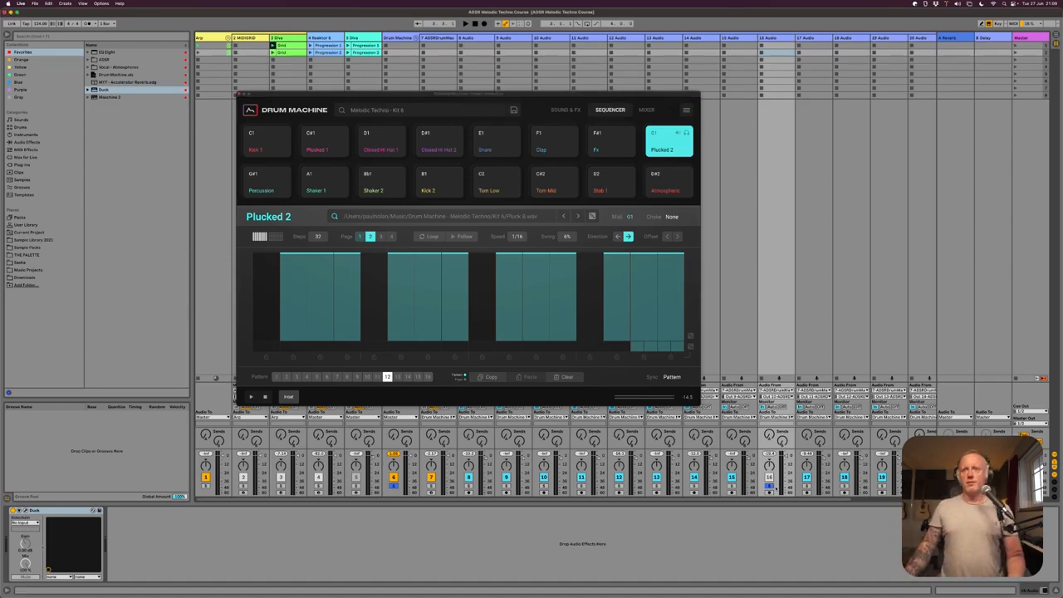
- Turn off the solo on the 16 Audio track and audition the Atmospheric and Stab 1 sounds
{"action": "left_click", "coordinate": [770, 487]}
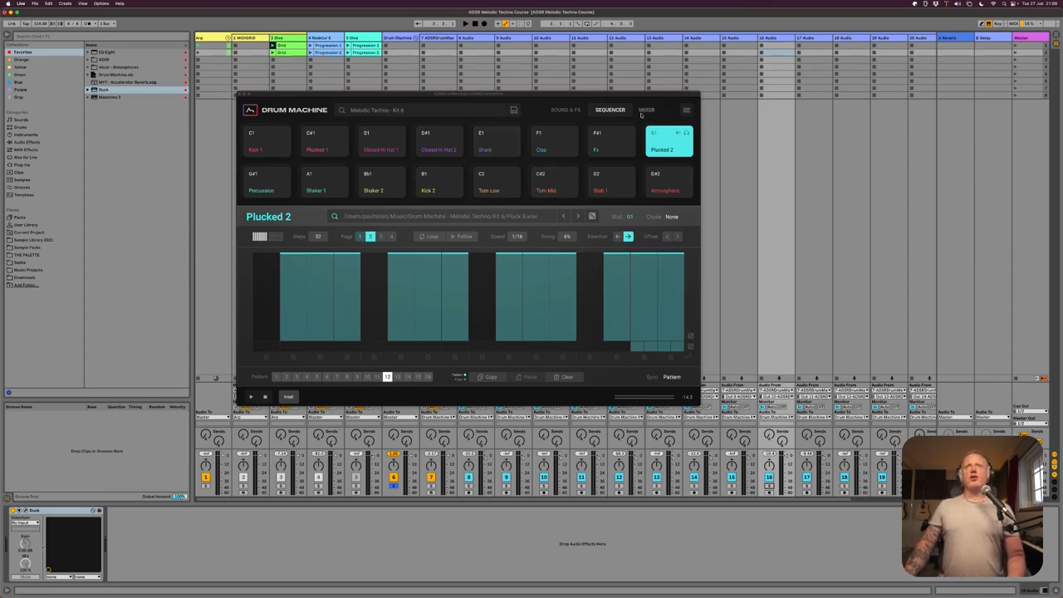
{"action": "left_click", "coordinate": [644, 113]}
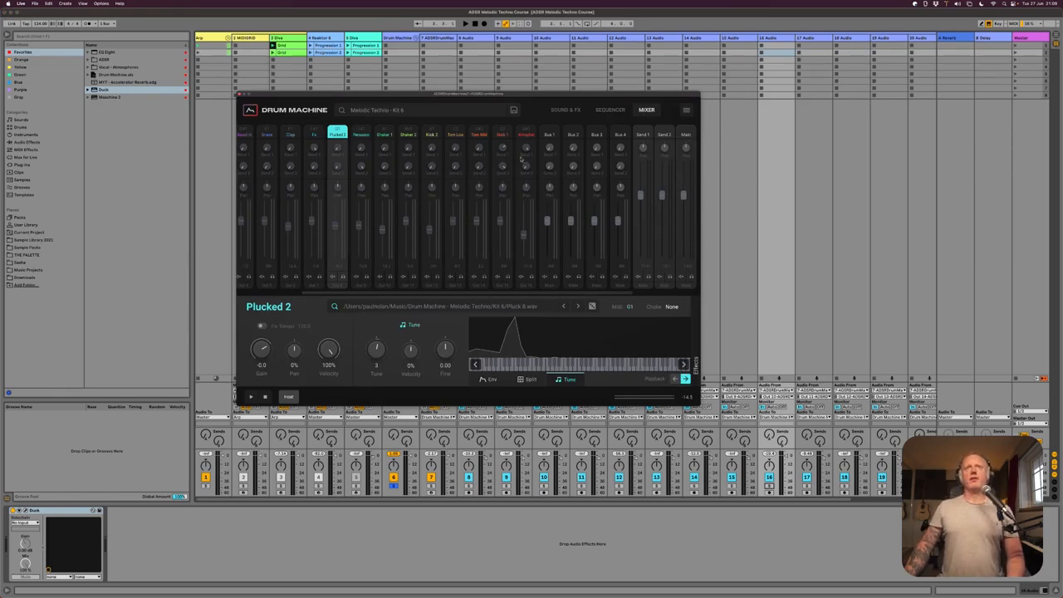
{"action": "left_click", "coordinate": [565, 110]}
{"action": "left_click", "coordinate": [654, 182]}
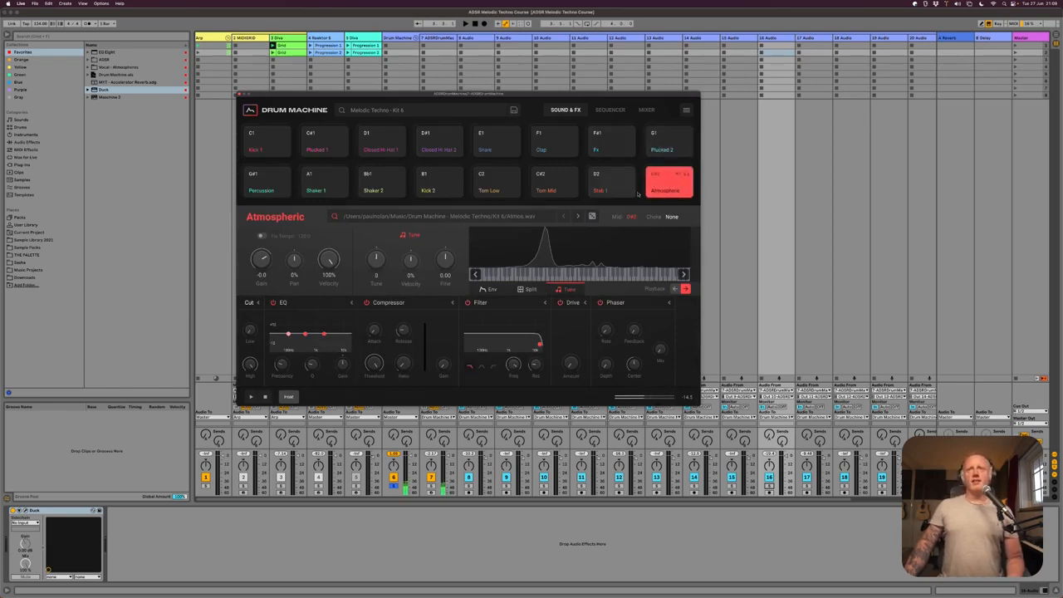
{"action": "left_click", "coordinate": [629, 189]}
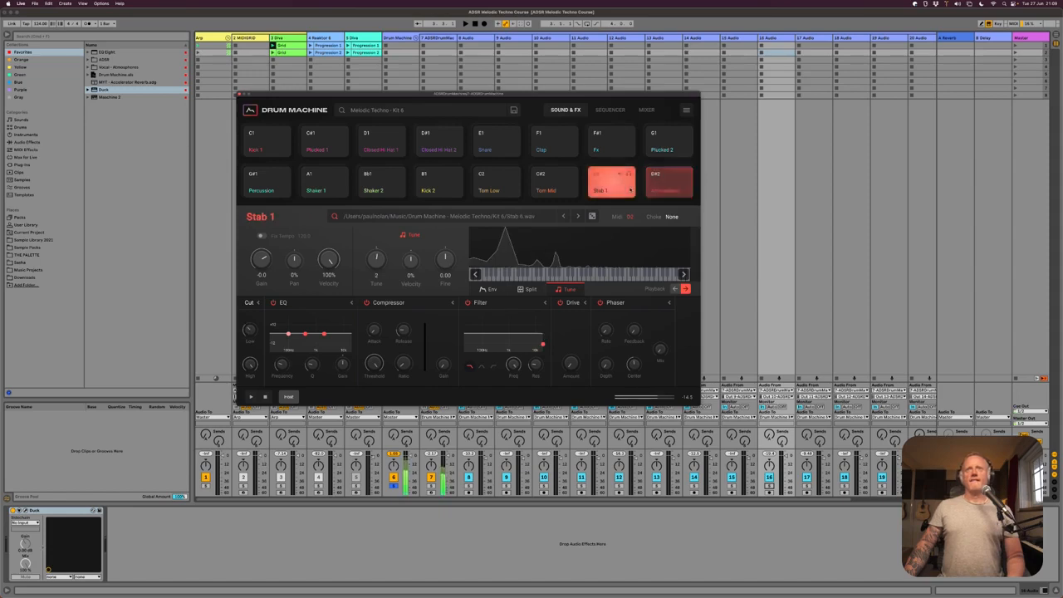
- Audition the Atmospheric sound and mute its channel in the drum machine's mixer
{"action": "left_click", "coordinate": [665, 190]}
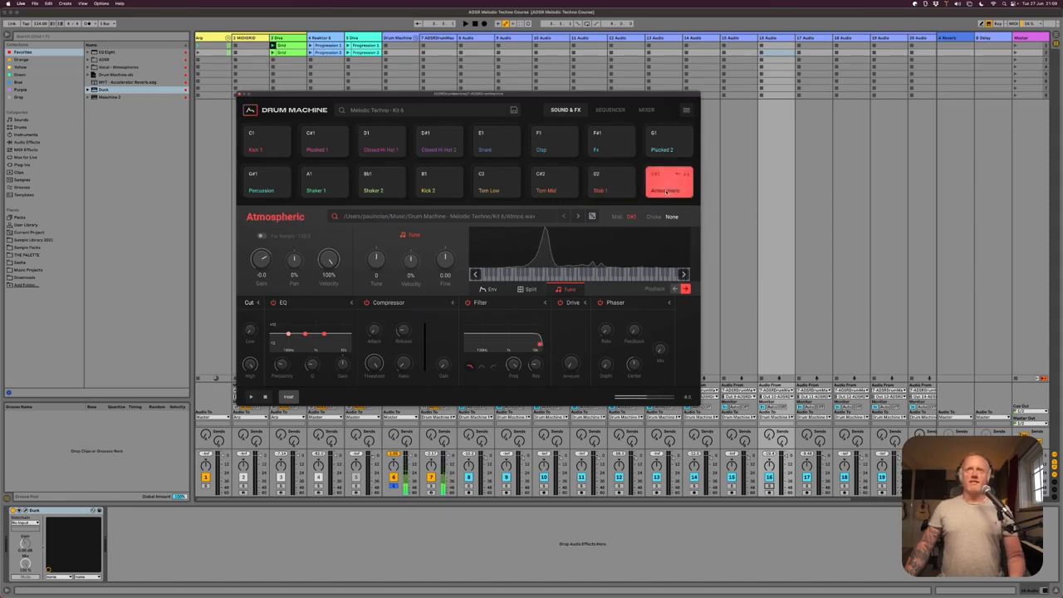
{"action": "left_click", "coordinate": [647, 111]}
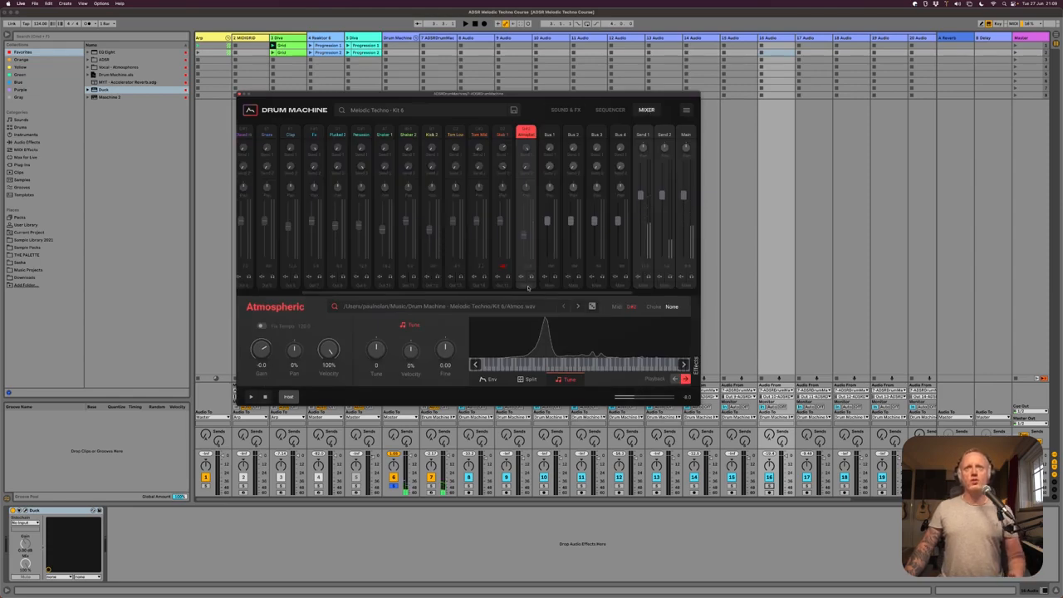
{"action": "scroll", "coordinate": [565, 266], "scroll_direction": "right", "scroll_amount": 5}
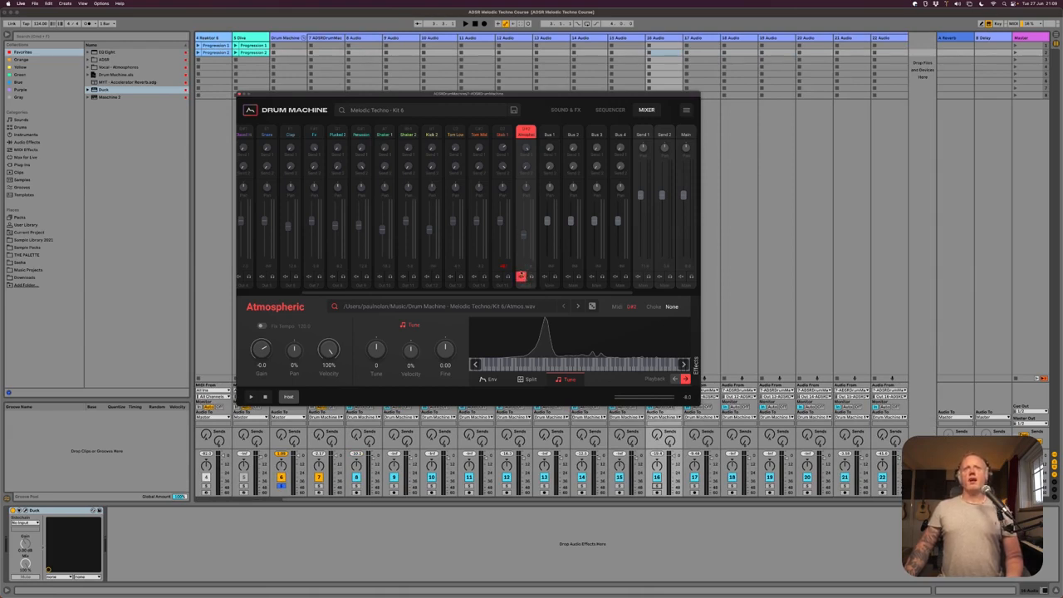
- Audition the Percussion, Shaker 1, Shaker 2, Kick 2, Tom Low and Tom Mid channels in the mixer
{"action": "left_click", "coordinate": [360, 135]}
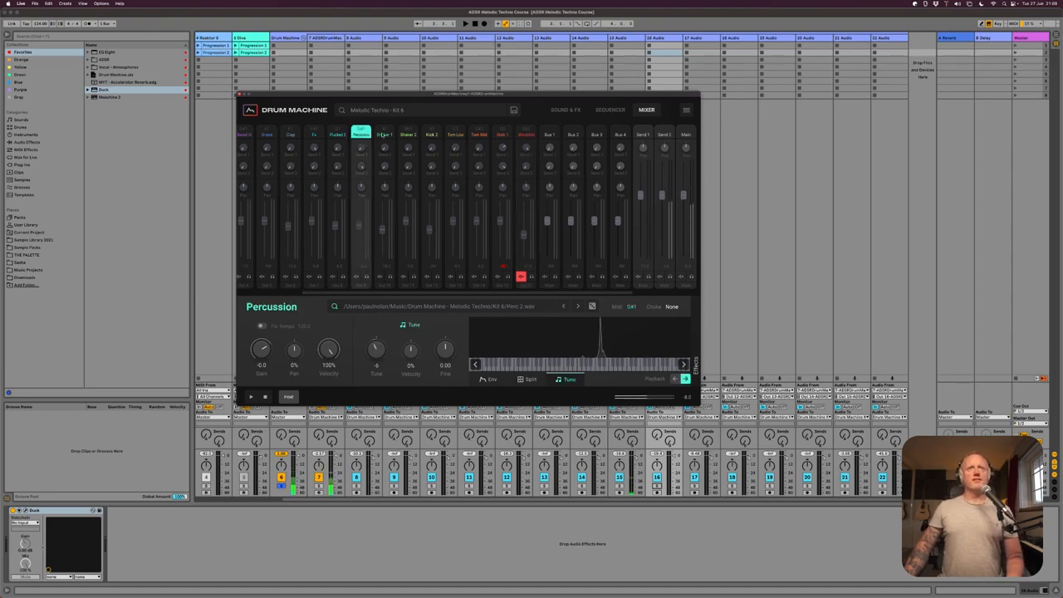
{"action": "left_click", "coordinate": [385, 135]}
{"action": "left_click", "coordinate": [408, 135]}
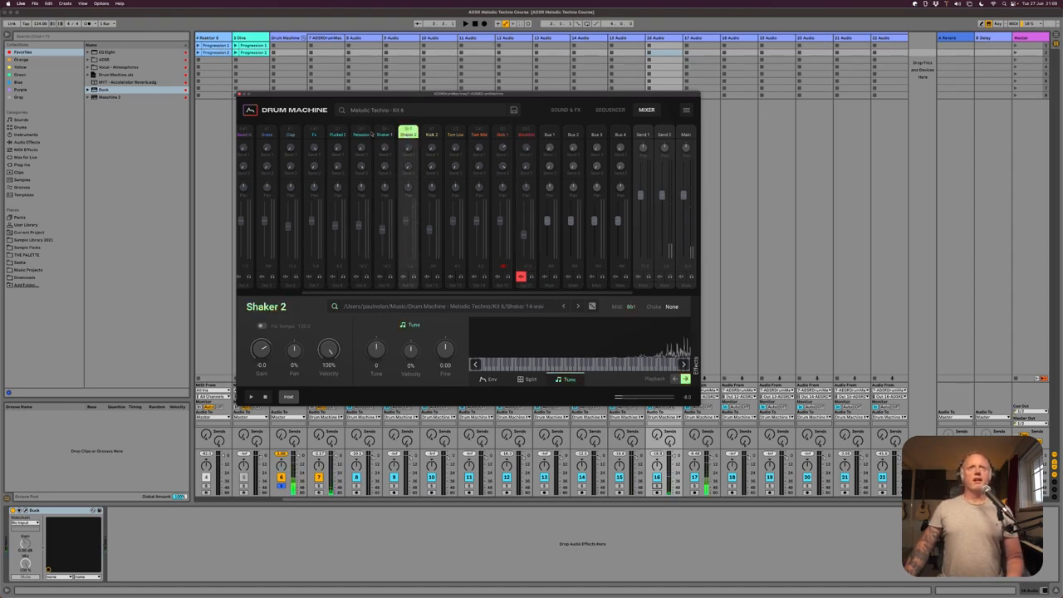
{"action": "left_click", "coordinate": [429, 288]}
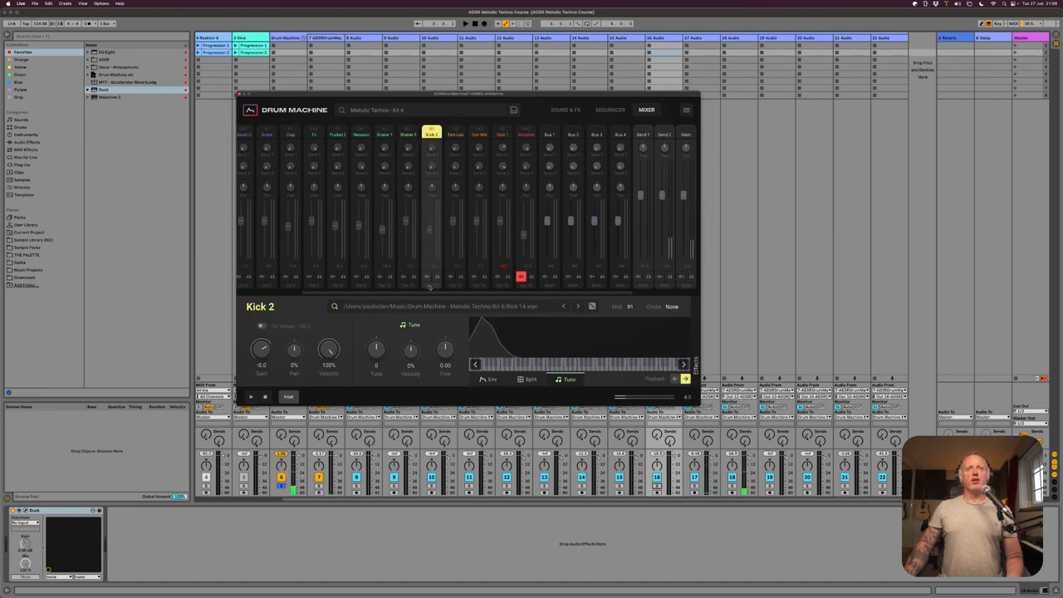
{"action": "left_click", "coordinate": [464, 135]}
{"action": "left_click", "coordinate": [479, 135]}
{"action": "left_click", "coordinate": [456, 135]}
{"action": "left_click", "coordinate": [479, 135]}
{"action": "left_click", "coordinate": [455, 135]}
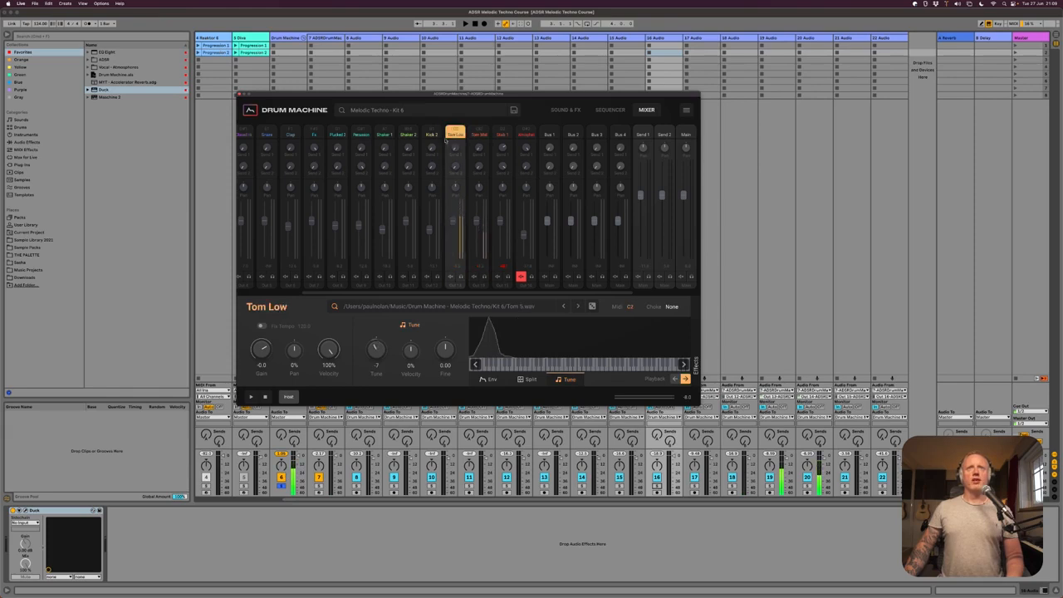
- Audition Kick 2 and mute its mixer channel
{"action": "left_click", "coordinate": [433, 142]}
{"action": "left_click", "coordinate": [433, 277]}
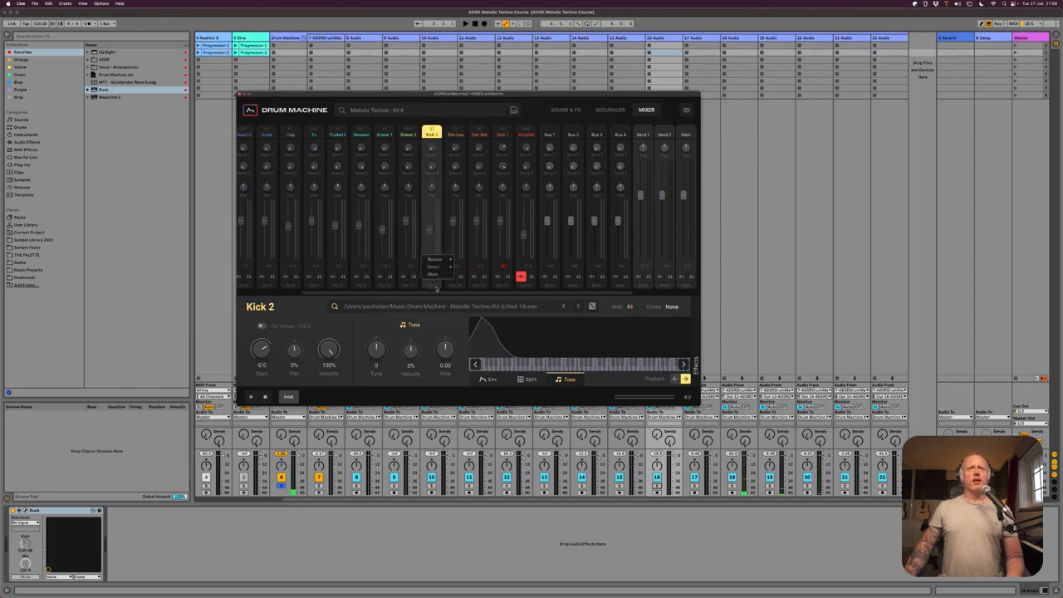
{"action": "mouse_move", "coordinate": [443, 270]}
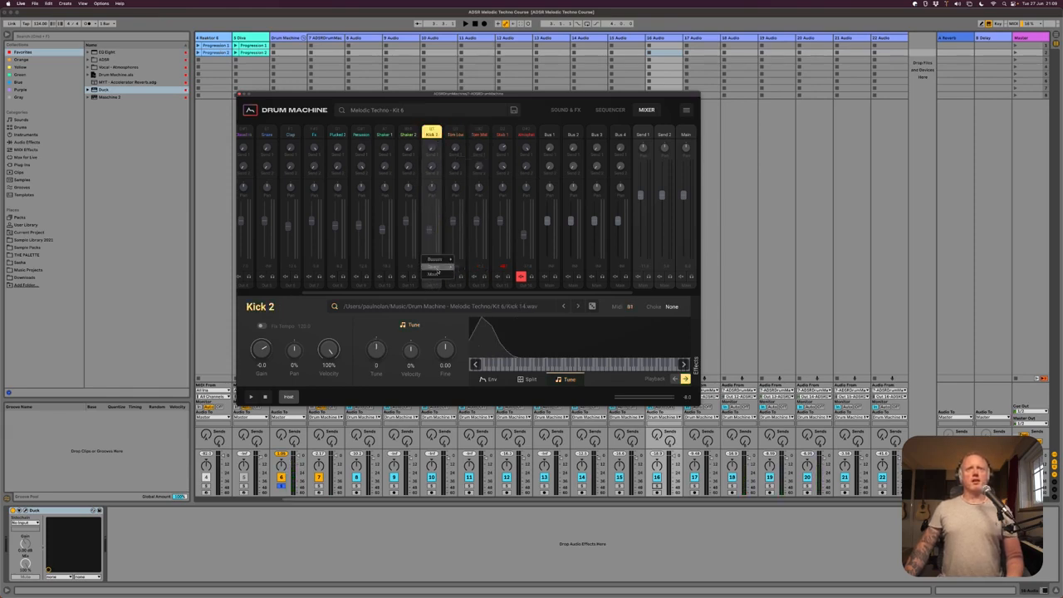
{"action": "left_click", "coordinate": [438, 275]}
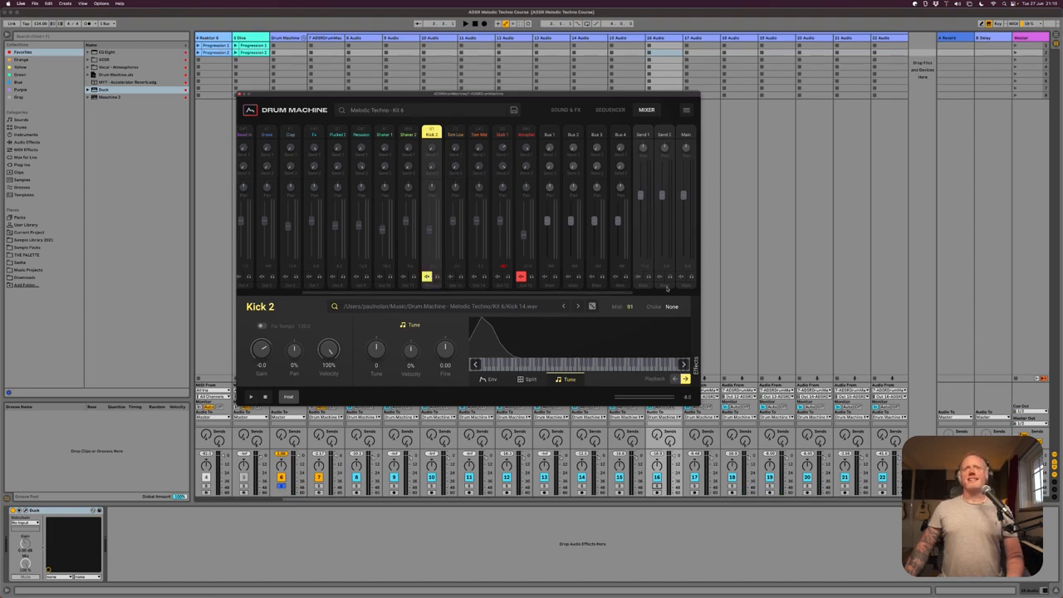
- Compare the delay and reverb effects loaded on the Send 1 and Send 2 channels
{"action": "left_click", "coordinate": [645, 135]}
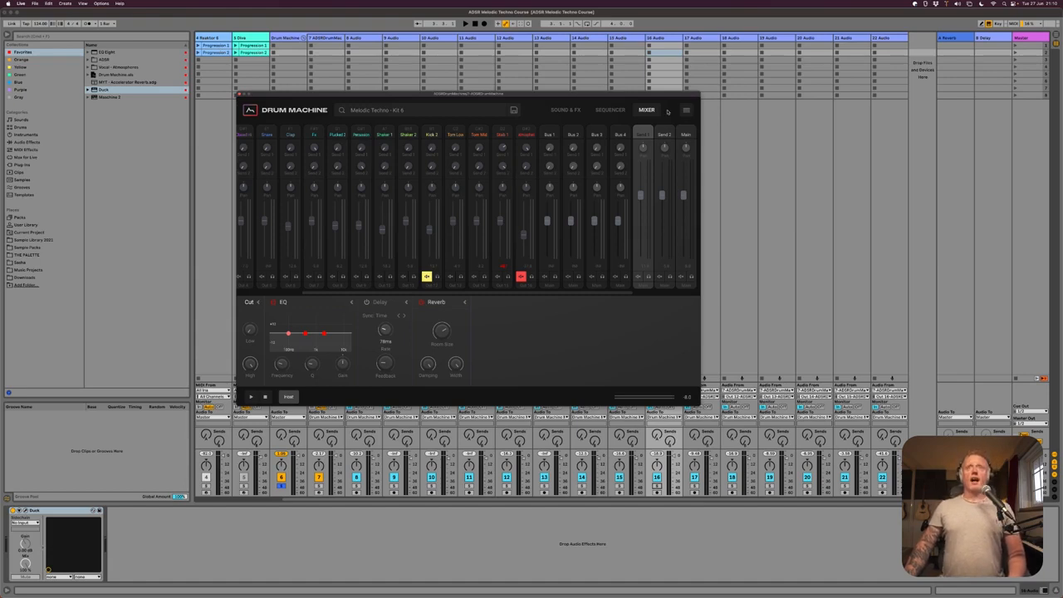
{"action": "left_click", "coordinate": [664, 131]}
{"action": "left_click", "coordinate": [644, 133]}
{"action": "left_click", "coordinate": [665, 135]}
{"action": "left_click", "coordinate": [645, 135]}
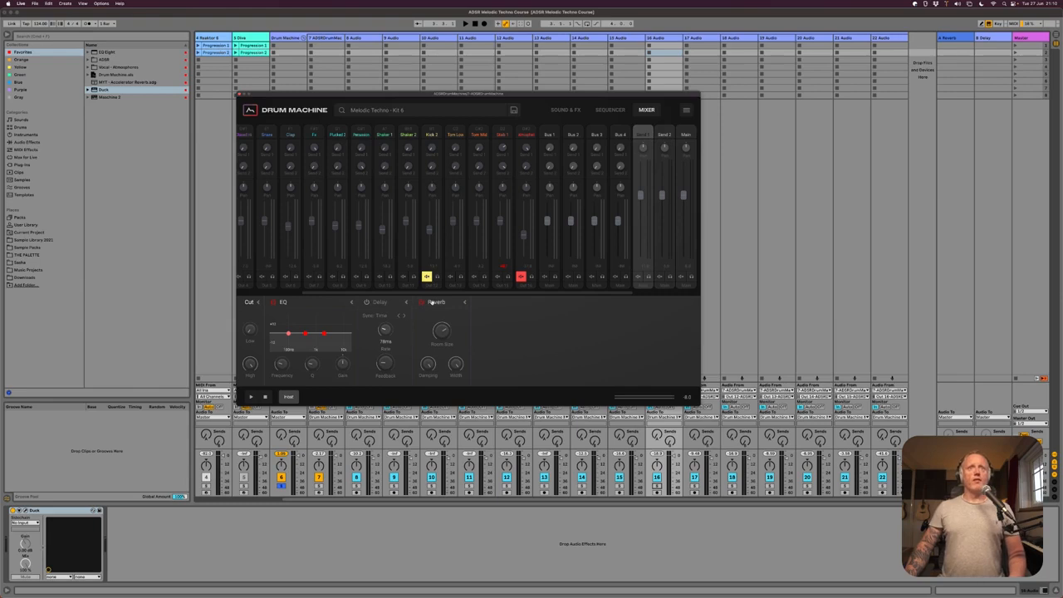
{"action": "left_click", "coordinate": [667, 134]}
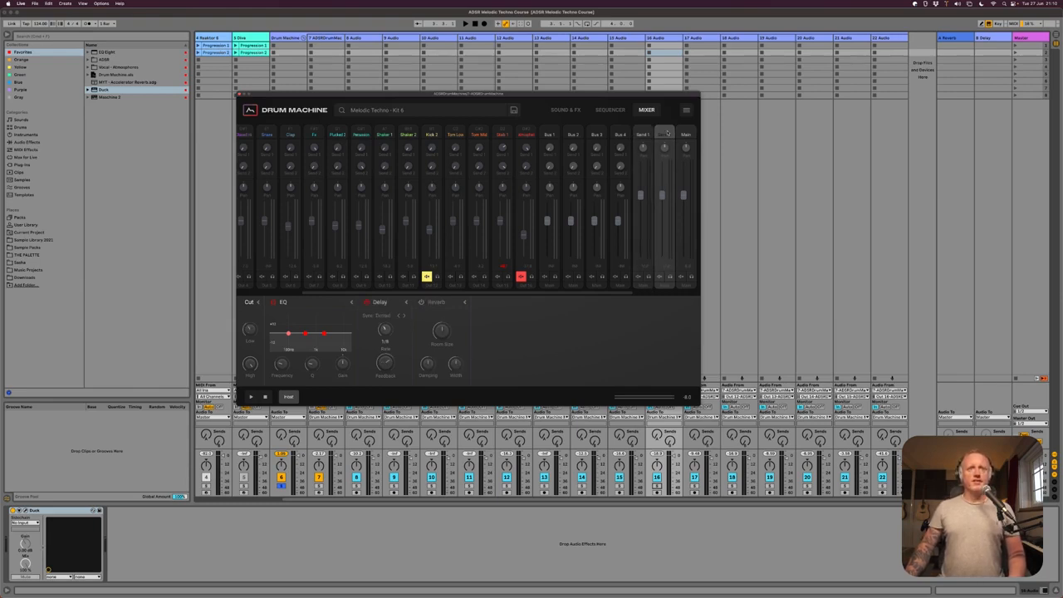
{"action": "left_click", "coordinate": [644, 135]}
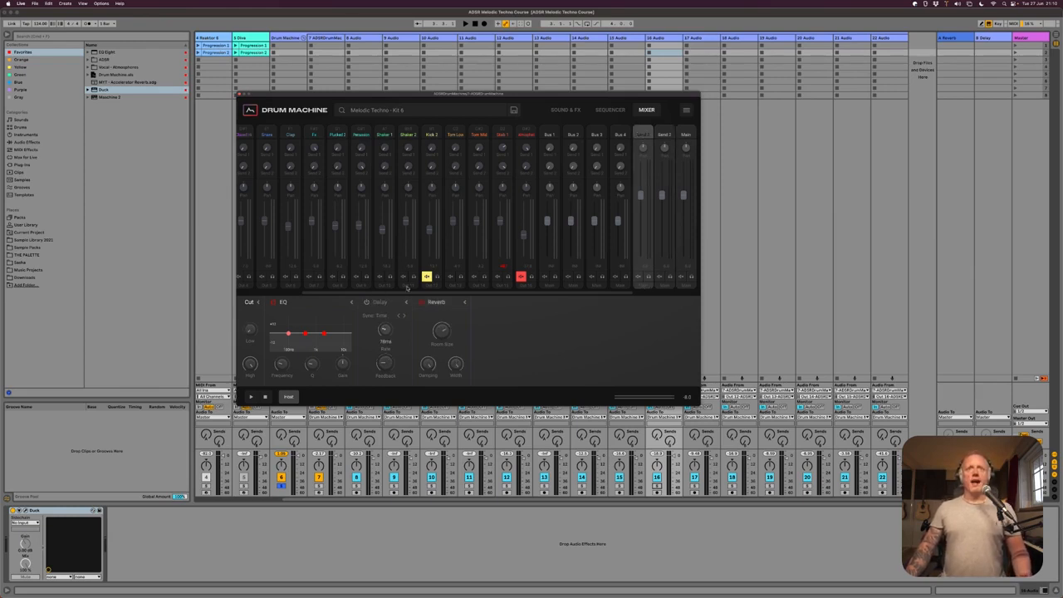
- Route the muted Kick 2 and Atmospheric channels to the Main output
{"action": "left_click", "coordinate": [437, 287]}
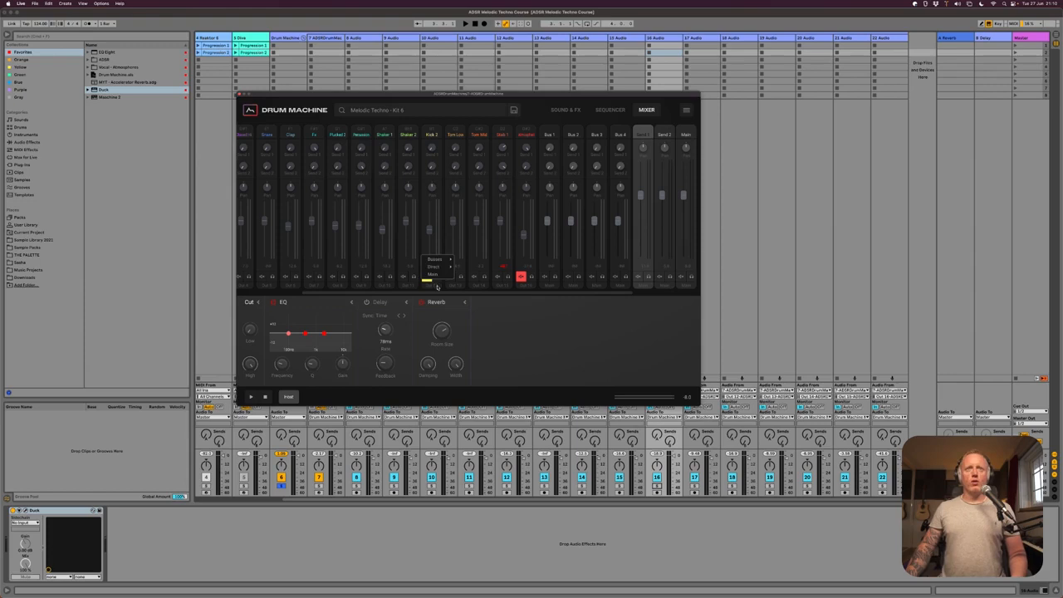
{"action": "left_click", "coordinate": [434, 274]}
{"action": "left_click", "coordinate": [522, 279]}
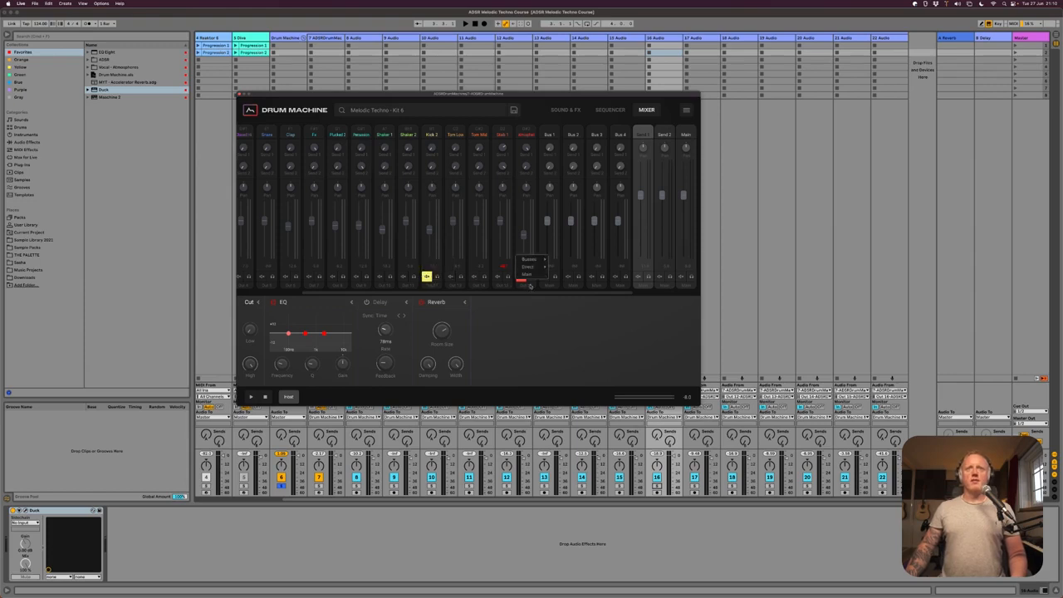
{"action": "left_click", "coordinate": [529, 275]}
- Audition Stab 1 and Atmospheric, and route the Send 1 channel to direct output Out 12
{"action": "left_click", "coordinate": [647, 277]}
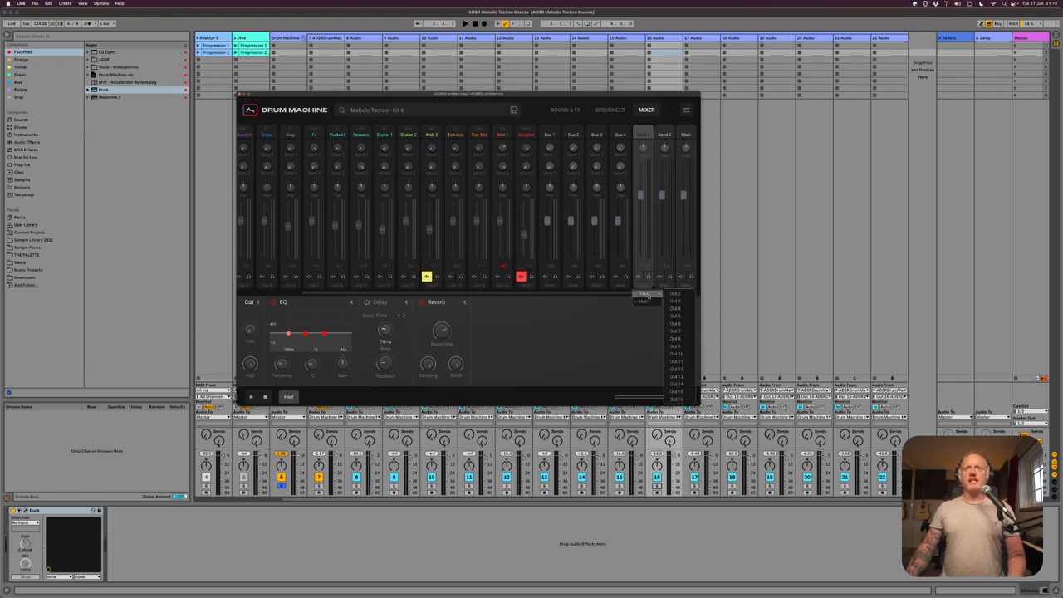
{"action": "mouse_move", "coordinate": [635, 295]}
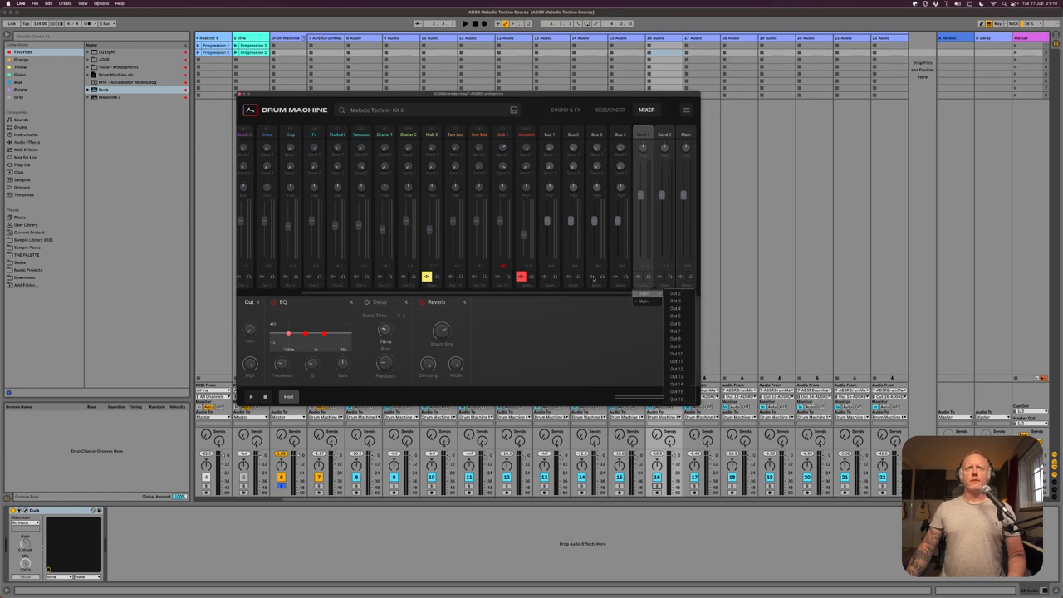
{"action": "left_click", "coordinate": [502, 136]}
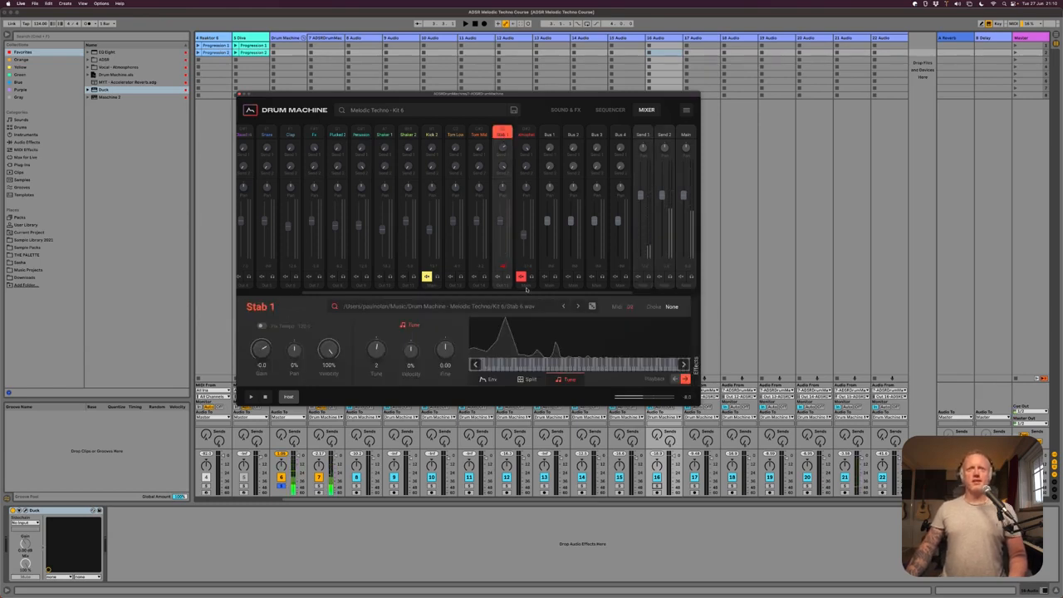
{"action": "left_click", "coordinate": [526, 134]}
{"action": "left_click", "coordinate": [639, 281]}
{"action": "mouse_move", "coordinate": [646, 296]}
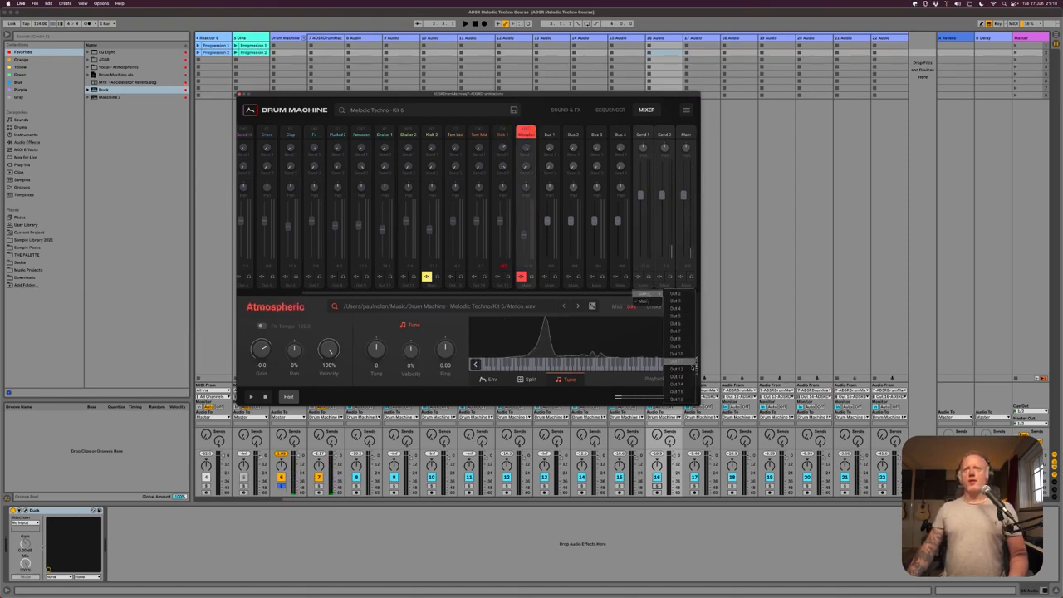
{"action": "left_click", "coordinate": [677, 368]}
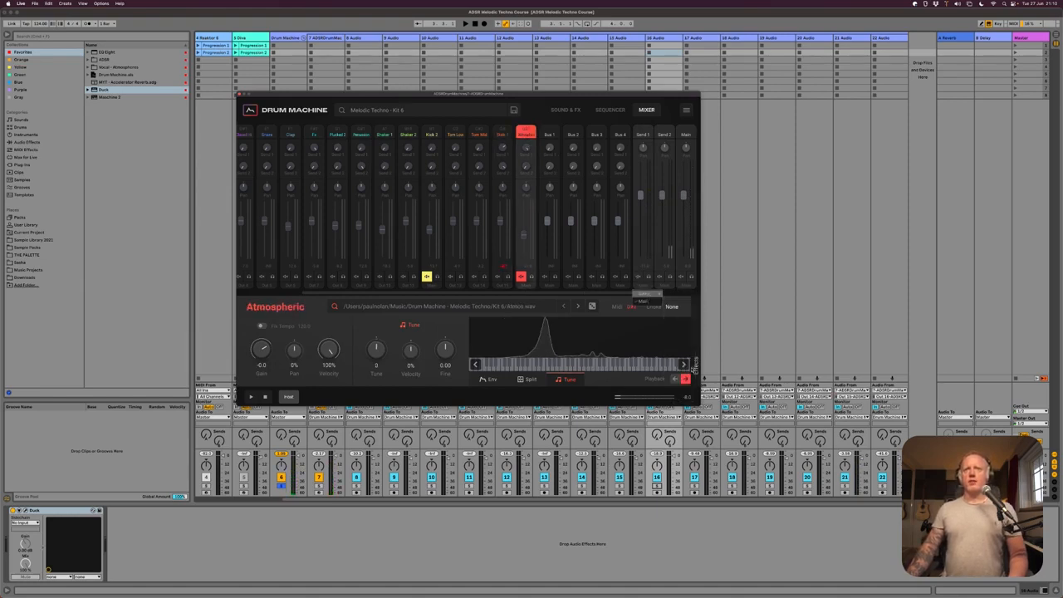
- Route the Send 2 delay channel to direct output Out 16
{"action": "left_click", "coordinate": [644, 134]}
{"action": "left_click", "coordinate": [664, 134]}
{"action": "left_click", "coordinate": [662, 286]}
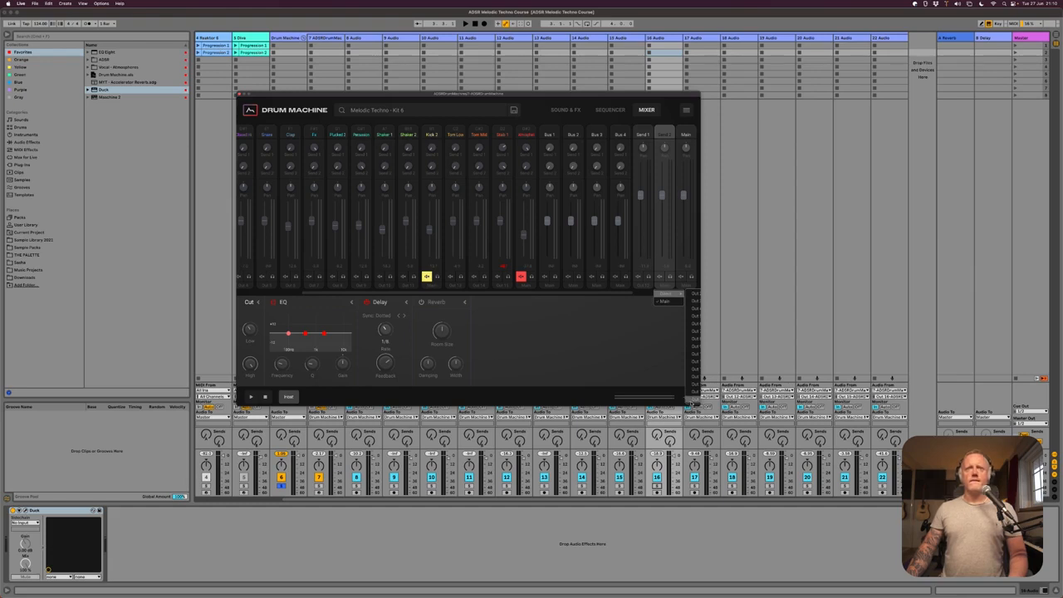
{"action": "left_click", "coordinate": [690, 400]}
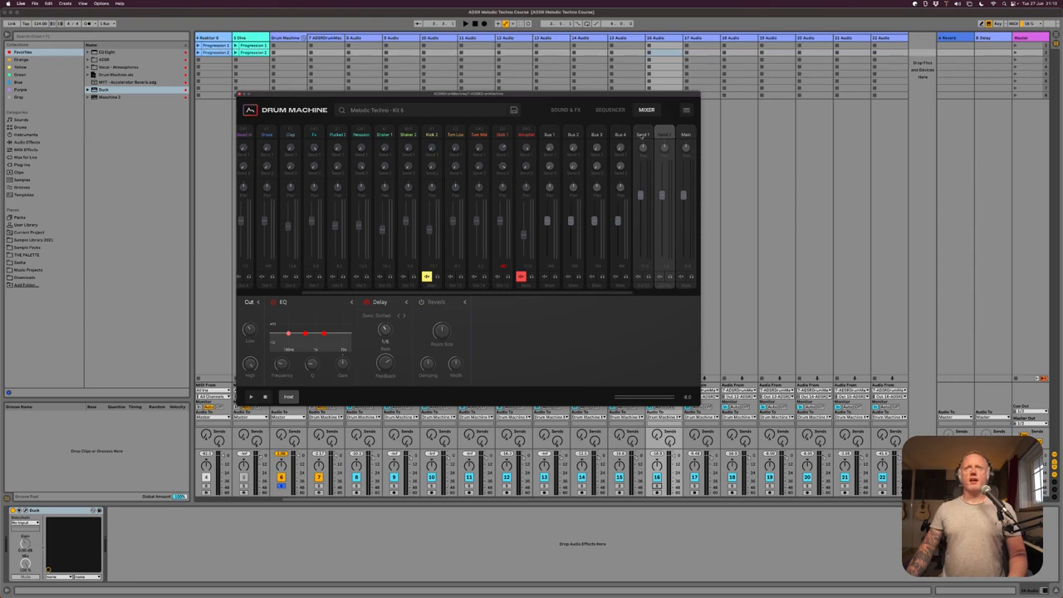
- Play the track and check the levels across all of the drum machine's mixer channels
{"action": "key", "text": "space"}
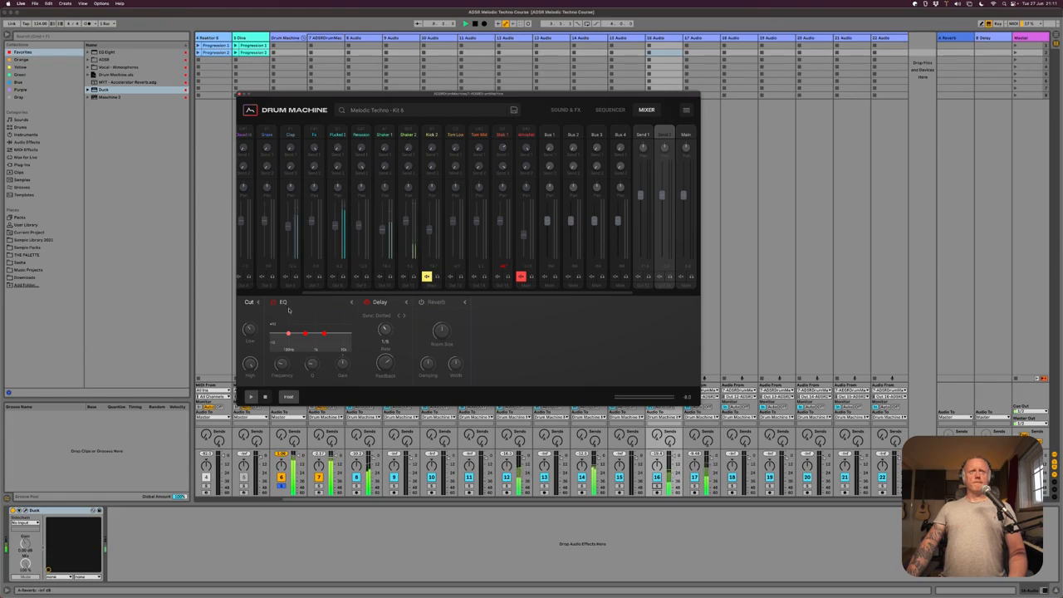
{"action": "left_click_drag", "start_coordinate": [287, 295], "coordinate": [239, 293]}
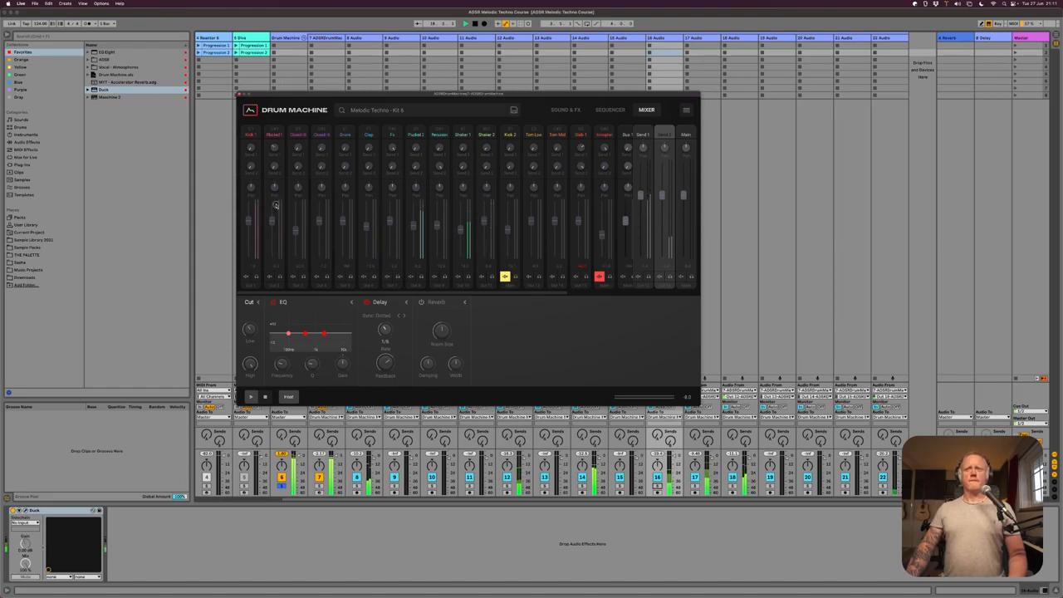
{"action": "left_click_drag", "start_coordinate": [540, 297], "coordinate": [603, 296]}
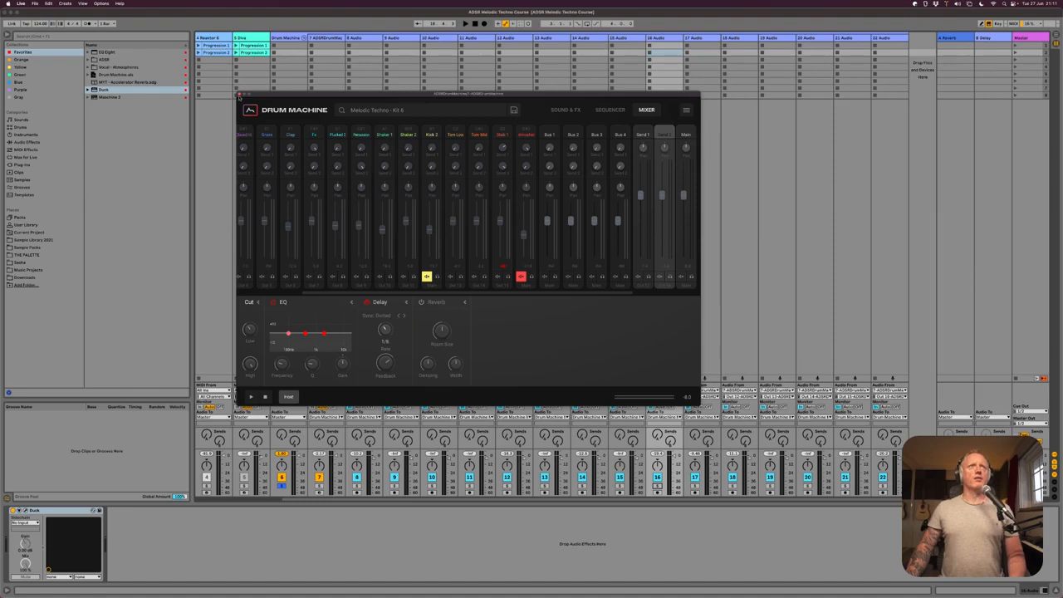
- Close the drum machine window, reopen it from track 7, and move it clear of that track's clip slots
{"action": "left_click", "coordinate": [239, 95]}
{"action": "left_click", "coordinate": [238, 114]}
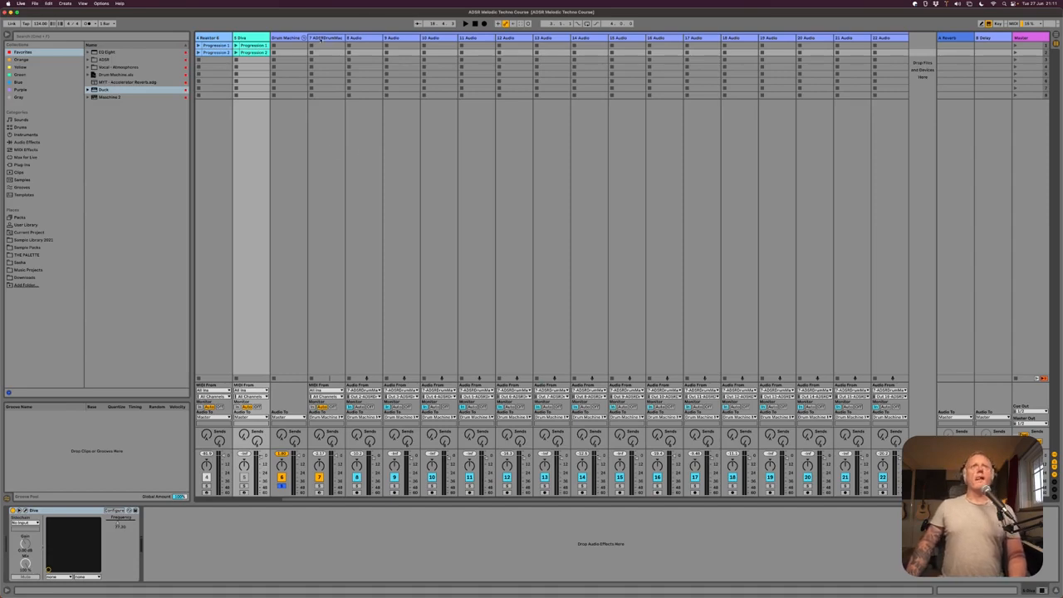
{"action": "left_click", "coordinate": [320, 39]}
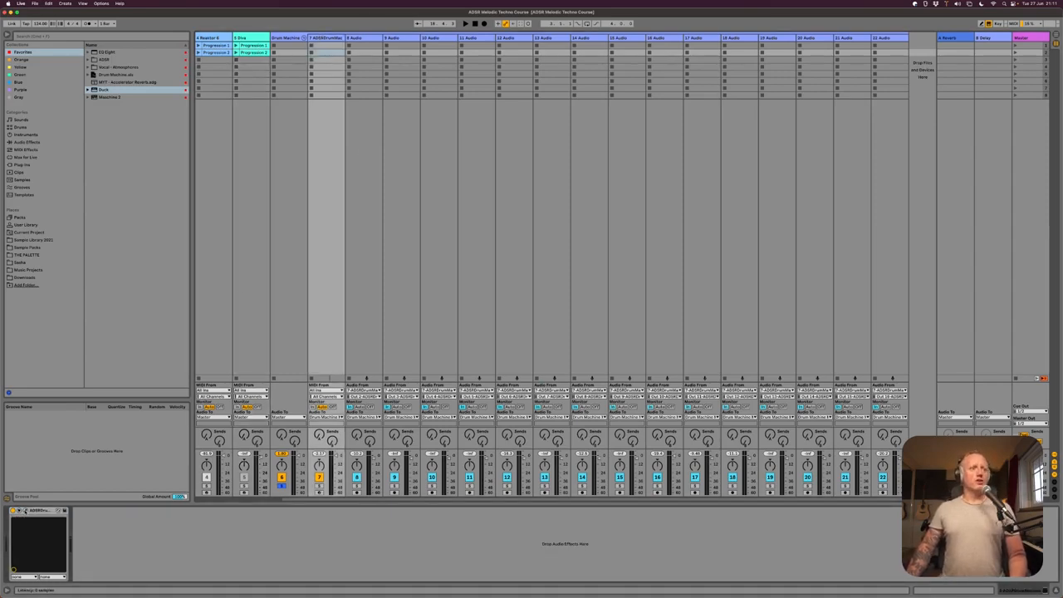
{"action": "left_click", "coordinate": [38, 511]}
{"action": "left_click_drag", "start_coordinate": [402, 94], "coordinate": [547, 146]}
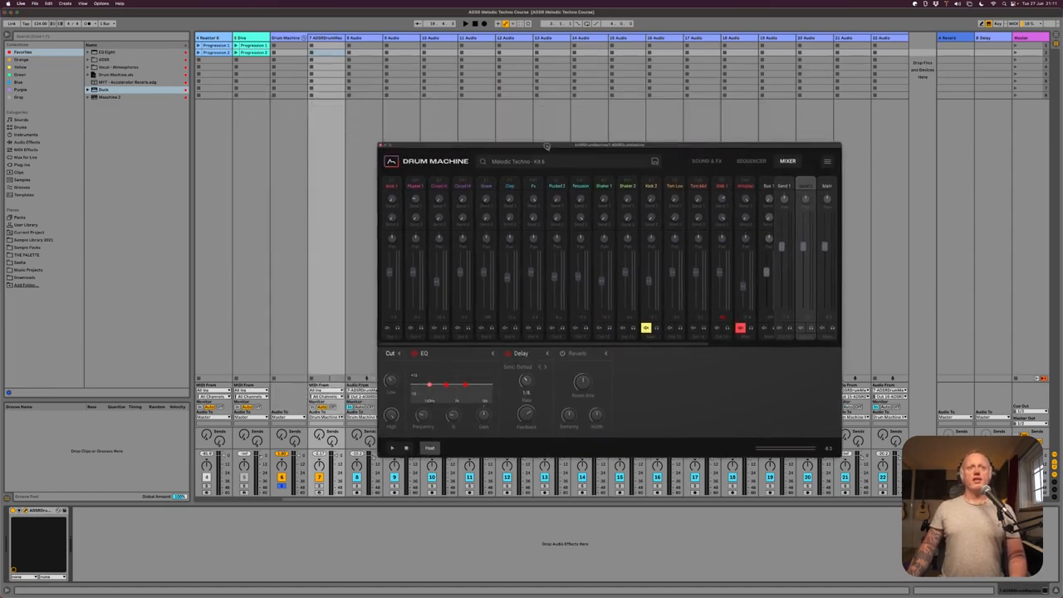
- Show all sounds of pattern 12 in the sequencer grid and export the pattern into track 7's first clip slot
{"action": "left_click", "coordinate": [753, 161]}
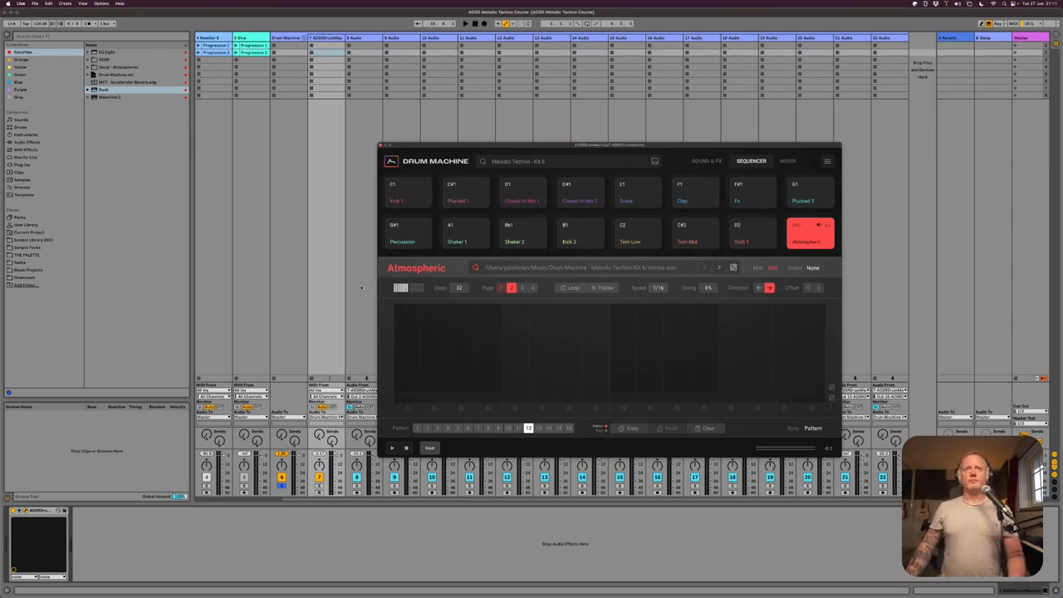
{"action": "left_click", "coordinate": [415, 288]}
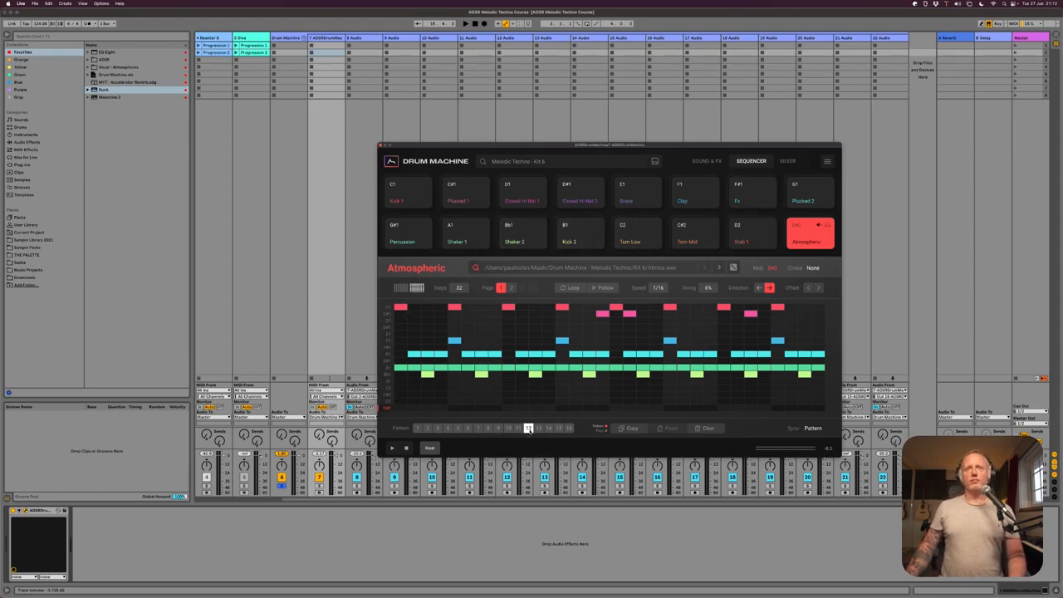
{"action": "left_click_drag", "start_coordinate": [527, 436], "coordinate": [338, 50]}
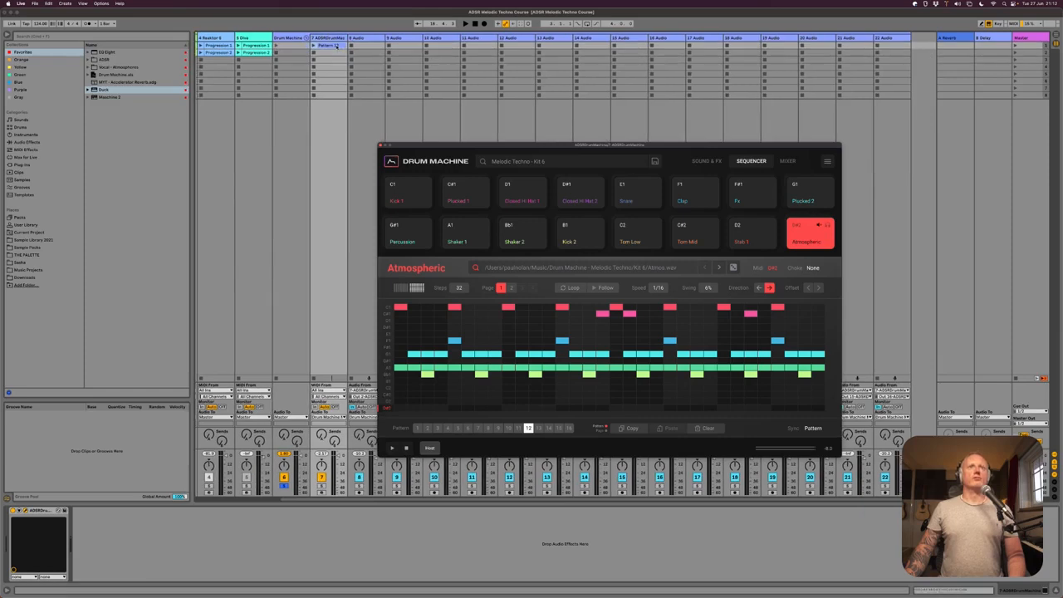
- Open the Pattern 12 clip's notes, close the drum machine window, and set the clip's loop to two bars, ending at bar 3
{"action": "double_click", "coordinate": [336, 47]}
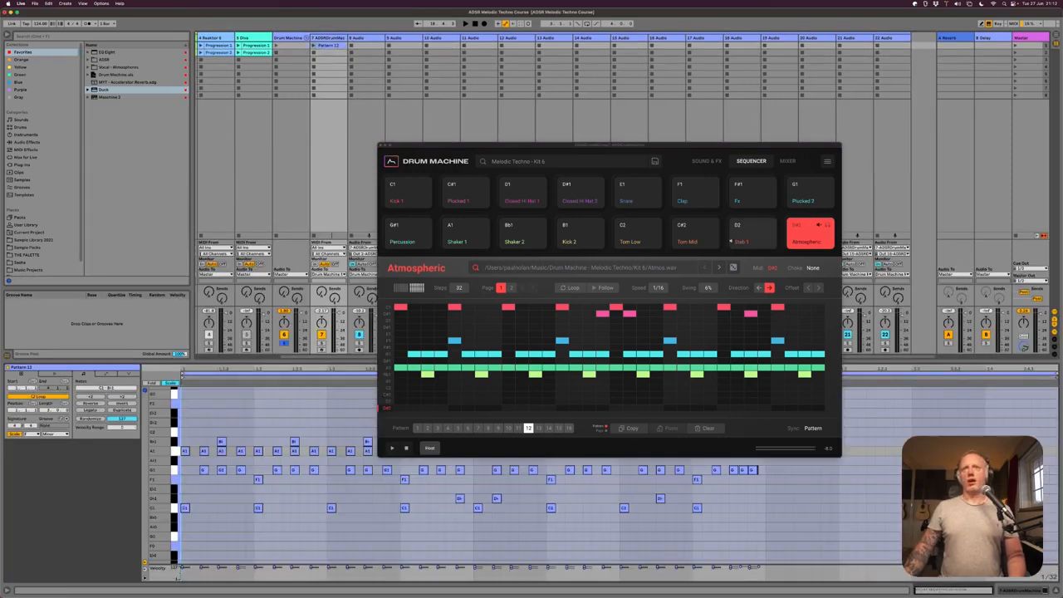
{"action": "left_click", "coordinate": [381, 145]}
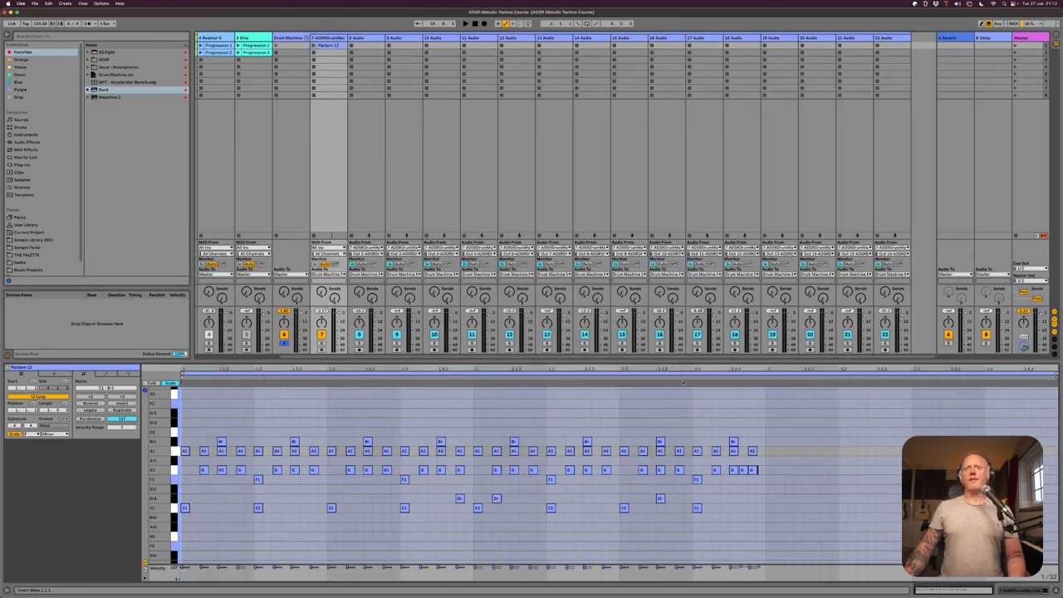
{"action": "left_click_drag", "start_coordinate": [1057, 375], "coordinate": [766, 375]}
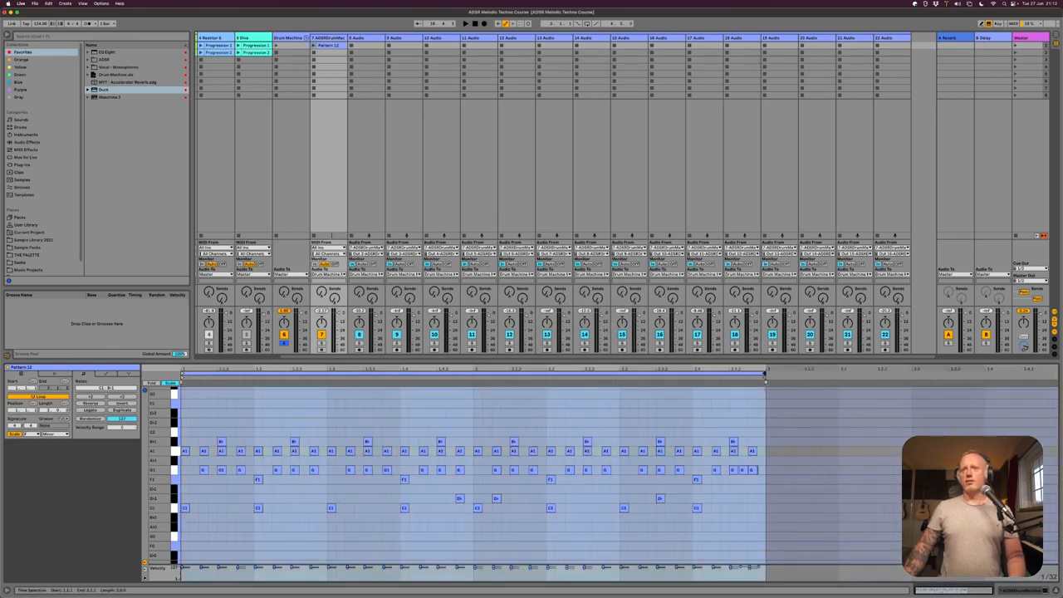
- Reopen the drum machine window from track 7 and launch the Pattern 12 clip
{"action": "key", "text": "super+a"}
{"action": "left_click", "coordinate": [686, 422]}
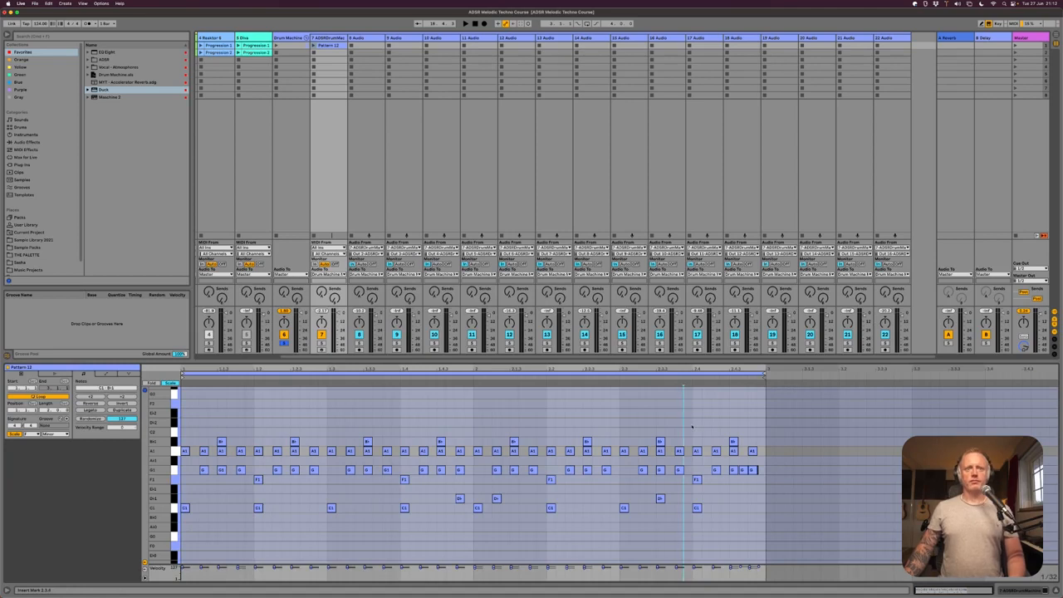
{"action": "left_click", "coordinate": [328, 39]}
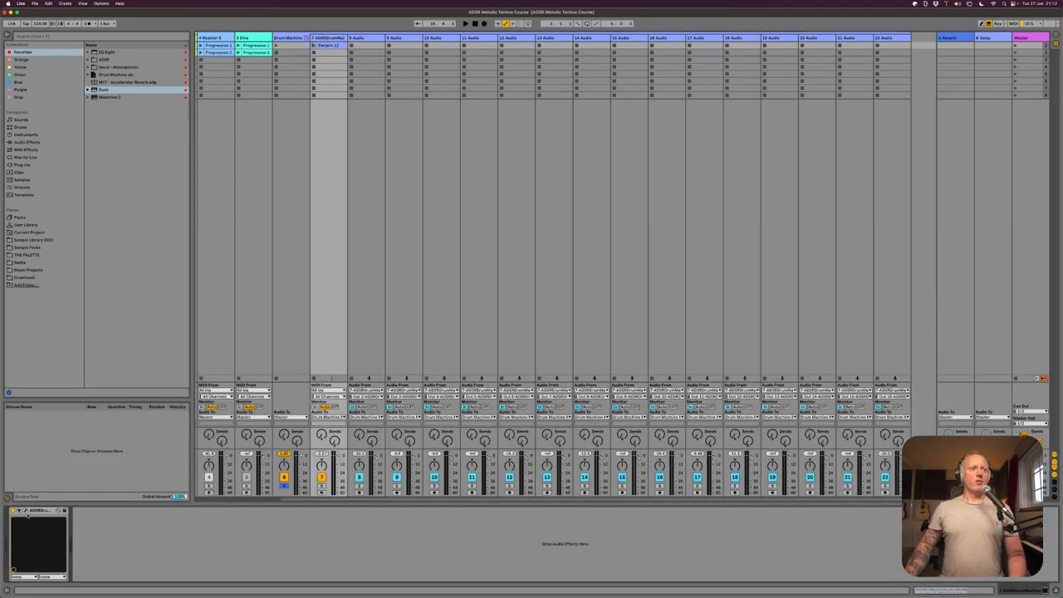
{"action": "left_click", "coordinate": [29, 515]}
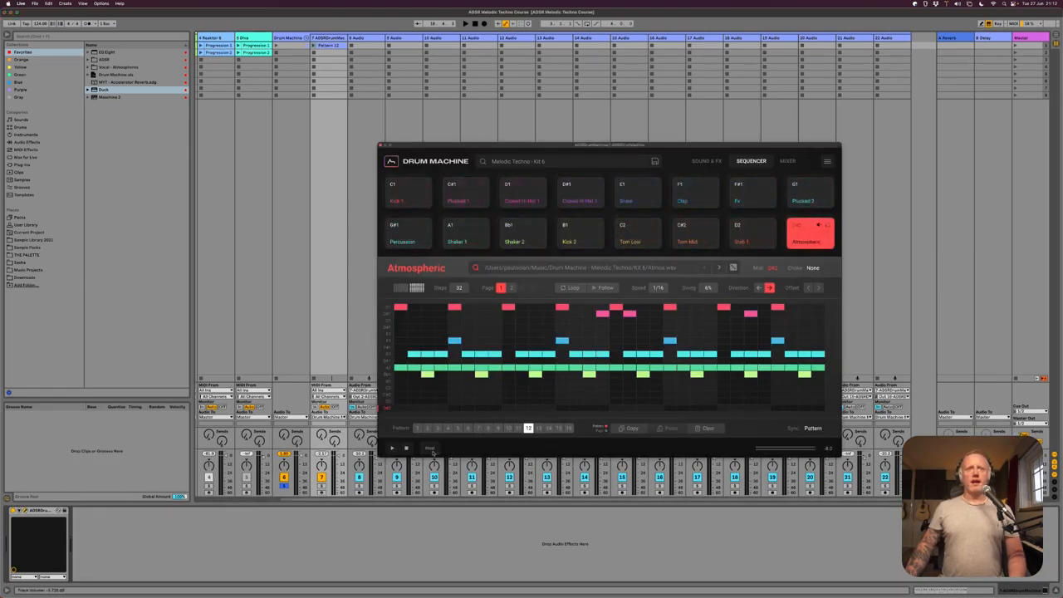
{"action": "key", "text": "space"}
{"action": "left_click", "coordinate": [329, 39]}
{"action": "left_click", "coordinate": [313, 46]}
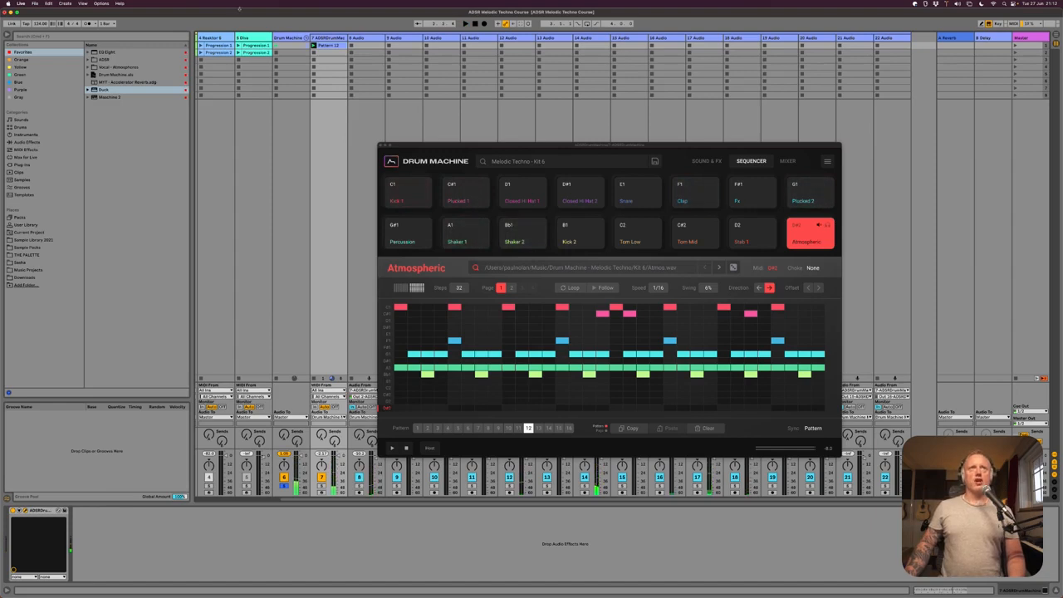
- Show the Pattern 12 clip's notes, play it, and move the drum machine window up clear of the note editor
{"action": "left_click", "coordinate": [331, 45]}
{"action": "key", "text": "space"}
{"action": "left_click_drag", "start_coordinate": [466, 145], "coordinate": [491, 71]}
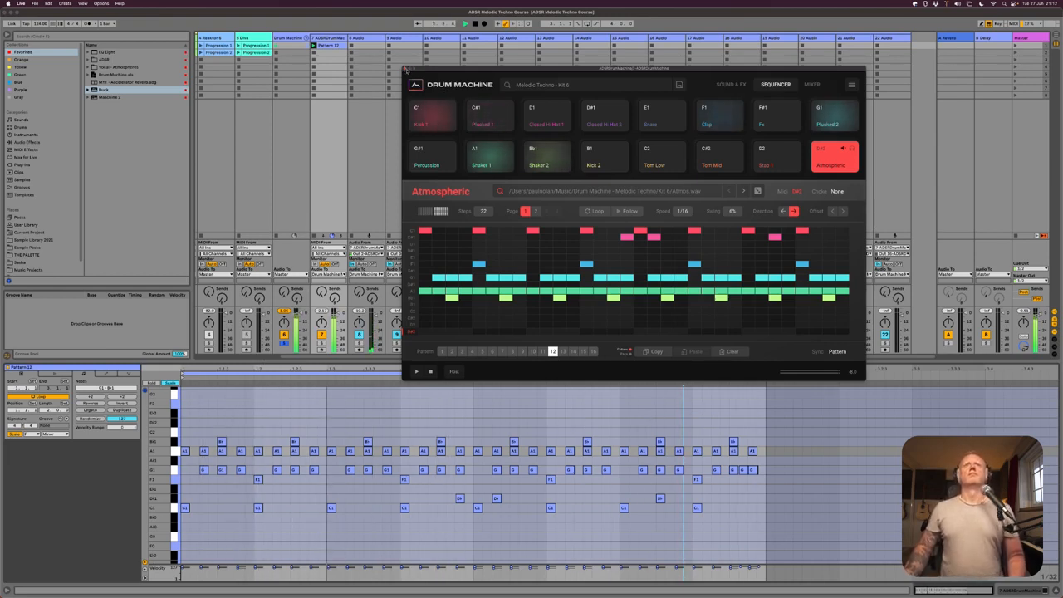
- Audition the drum machine's Snare, Fx and Percussion pads against the Pattern 12 clip
{"action": "left_click", "coordinate": [653, 125]}
{"action": "left_click", "coordinate": [774, 126]}
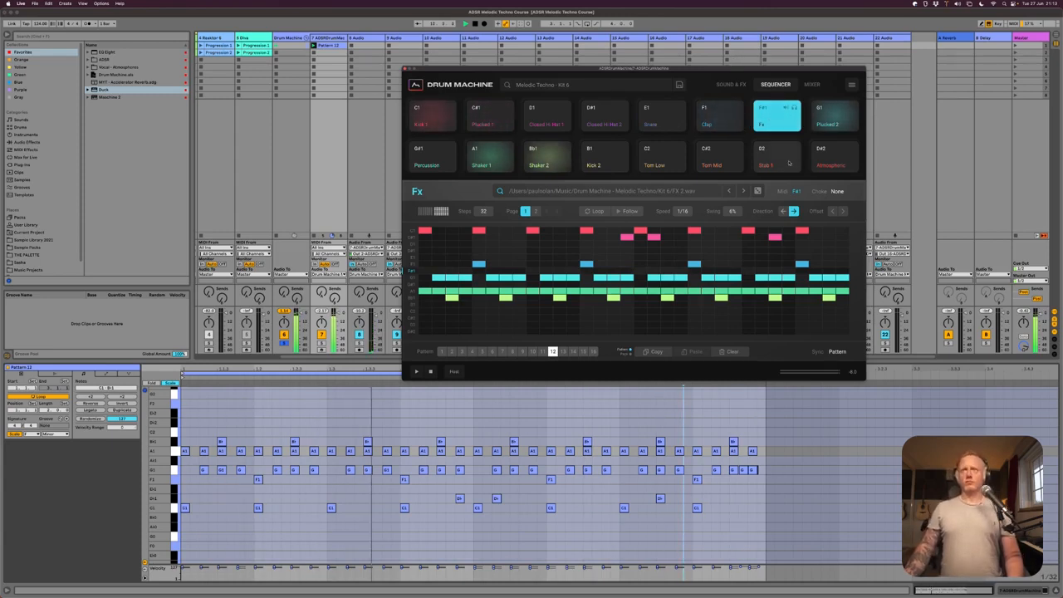
{"action": "left_click", "coordinate": [432, 156]}
{"action": "left_click", "coordinate": [774, 126]}
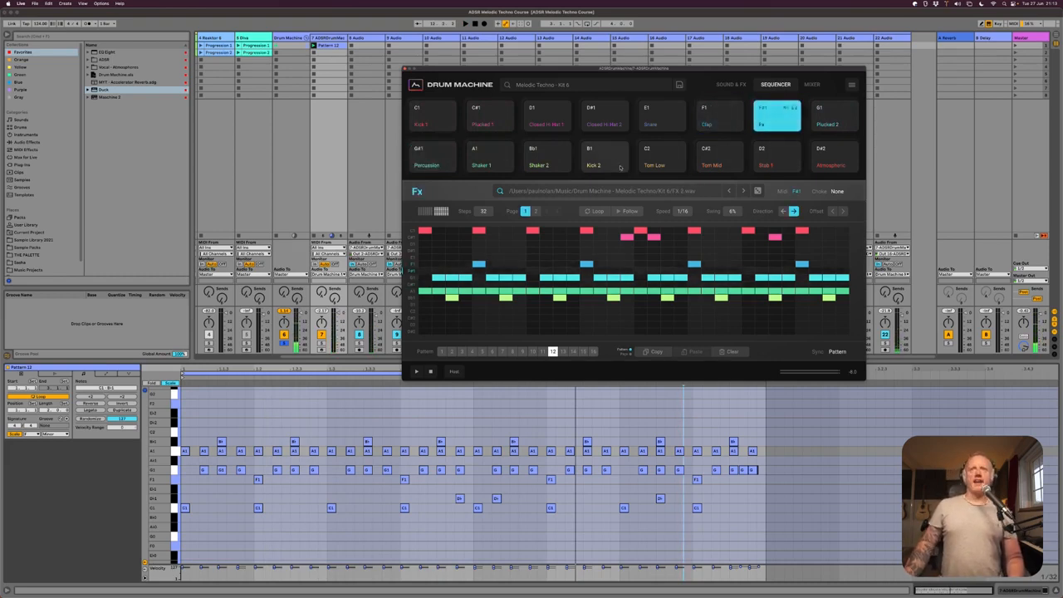
- Audition the Tom Low, Tom Mid and Stab 1 pads in alternation to try out a tom phrase
{"action": "left_click", "coordinate": [660, 166]}
{"action": "left_click", "coordinate": [708, 167]}
{"action": "left_click", "coordinate": [661, 167]}
{"action": "left_click", "coordinate": [719, 162]}
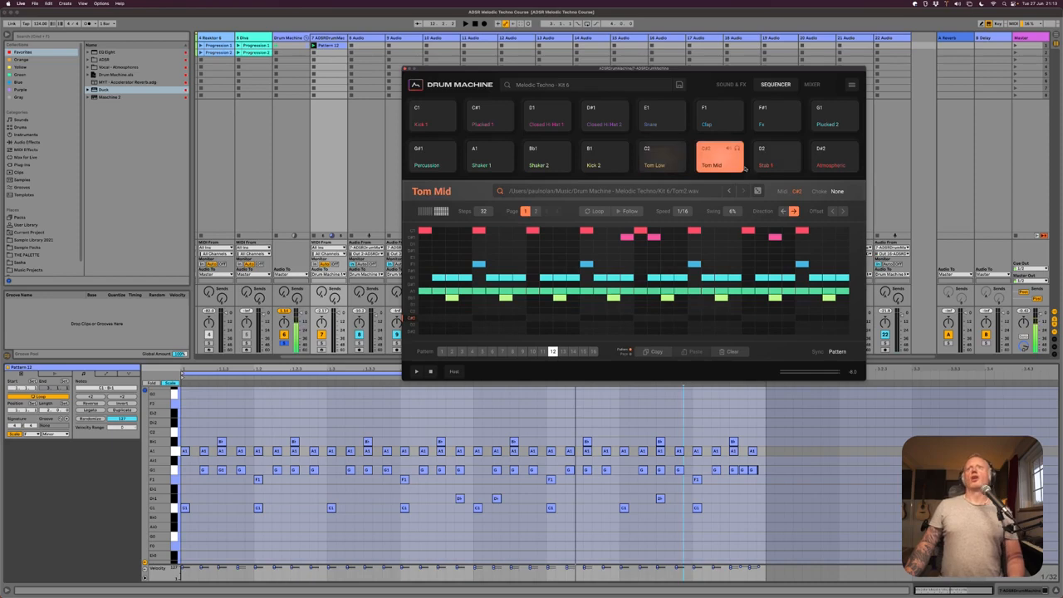
{"action": "left_click", "coordinate": [656, 168]}
{"action": "left_click", "coordinate": [722, 166]}
{"action": "left_click", "coordinate": [766, 166]}
{"action": "left_click", "coordinate": [710, 169]}
{"action": "left_click", "coordinate": [655, 167]}
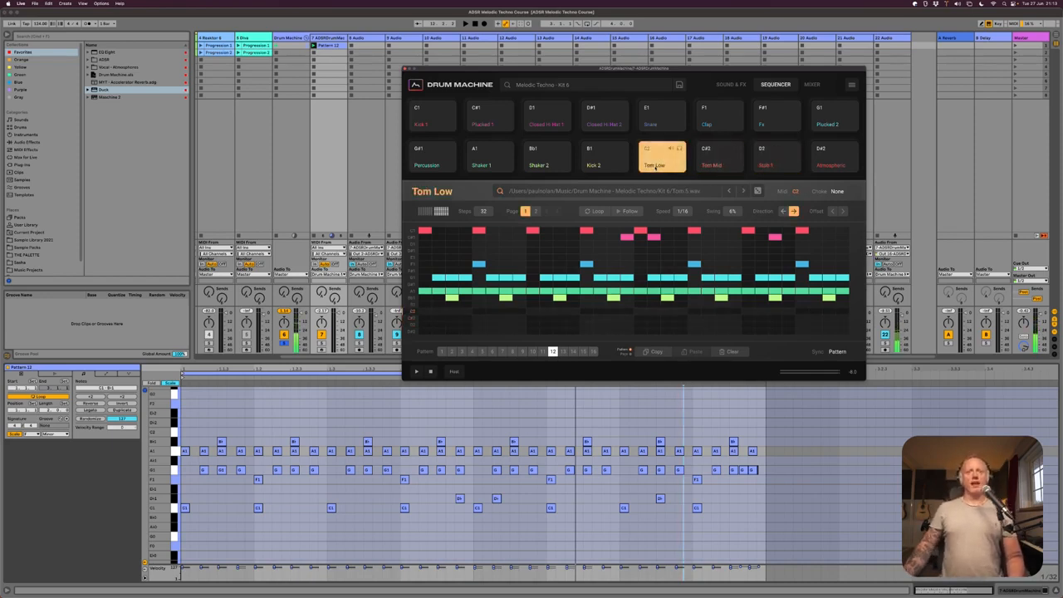